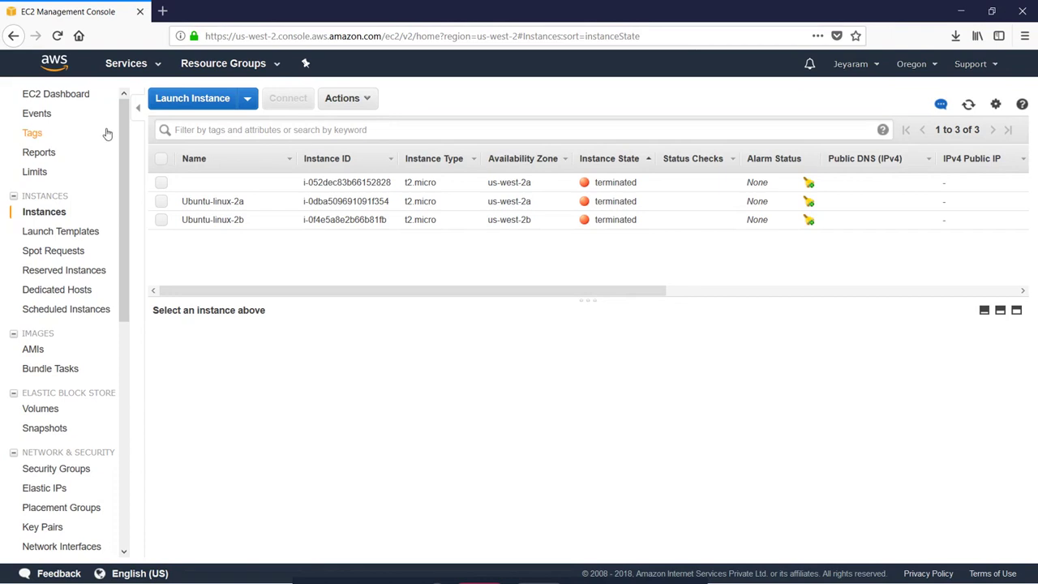
Step: Start a new instance launch, limit the images to free tier only, and select Amazon Linux AMI 2017.09.1 (HVM), SSD Volume Type
click(214, 100)
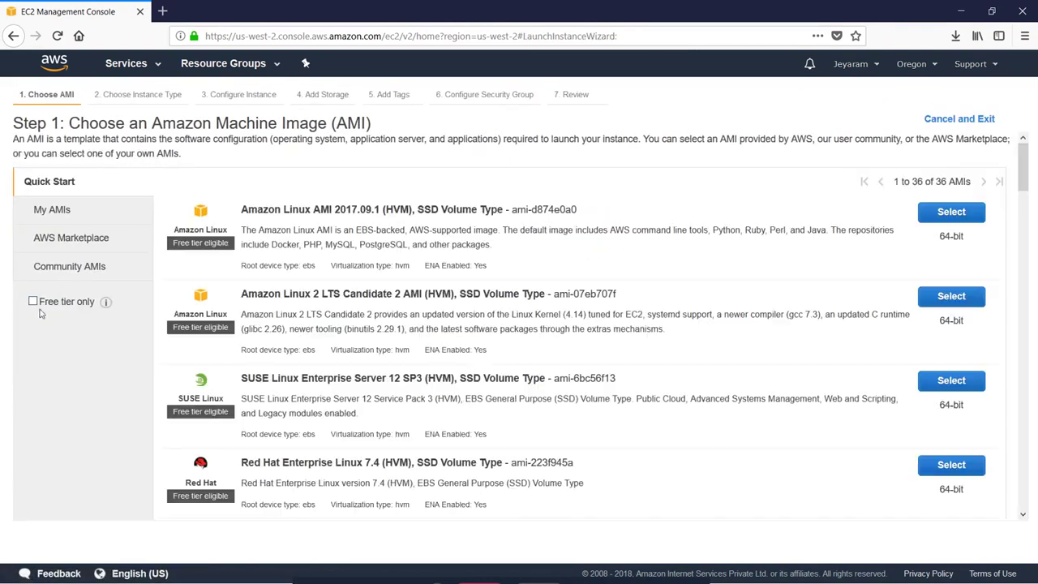
click(34, 301)
click(966, 215)
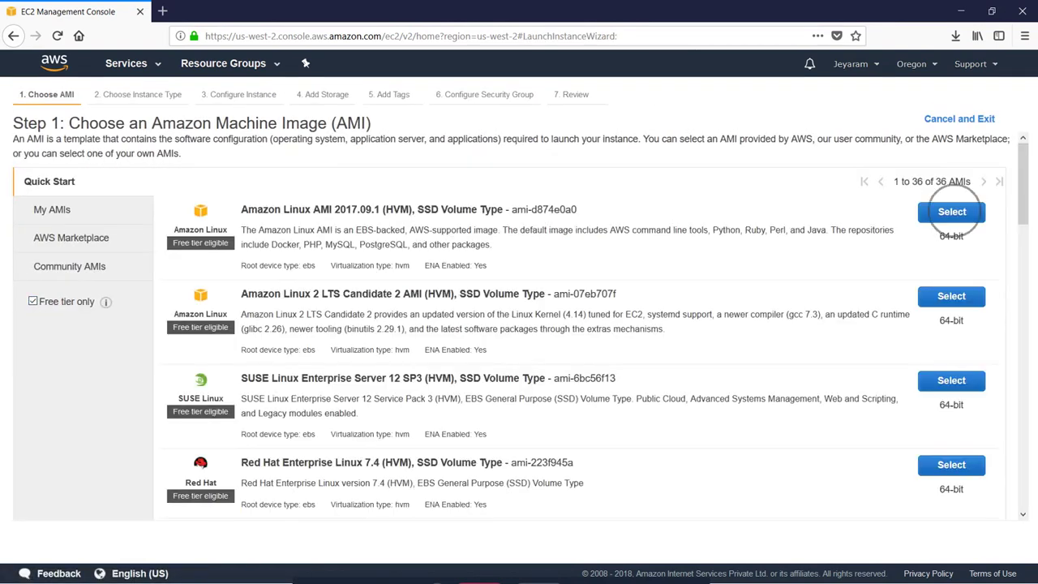
Step: Keep the default instance type, instance details, storage and tags, and advance to the security group configuration
click(972, 541)
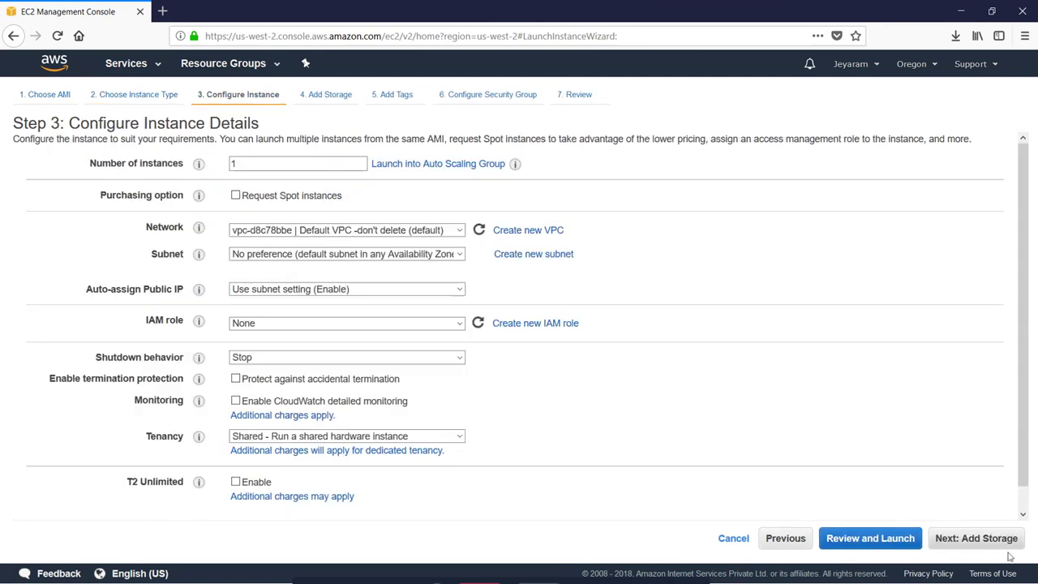
click(986, 543)
click(982, 538)
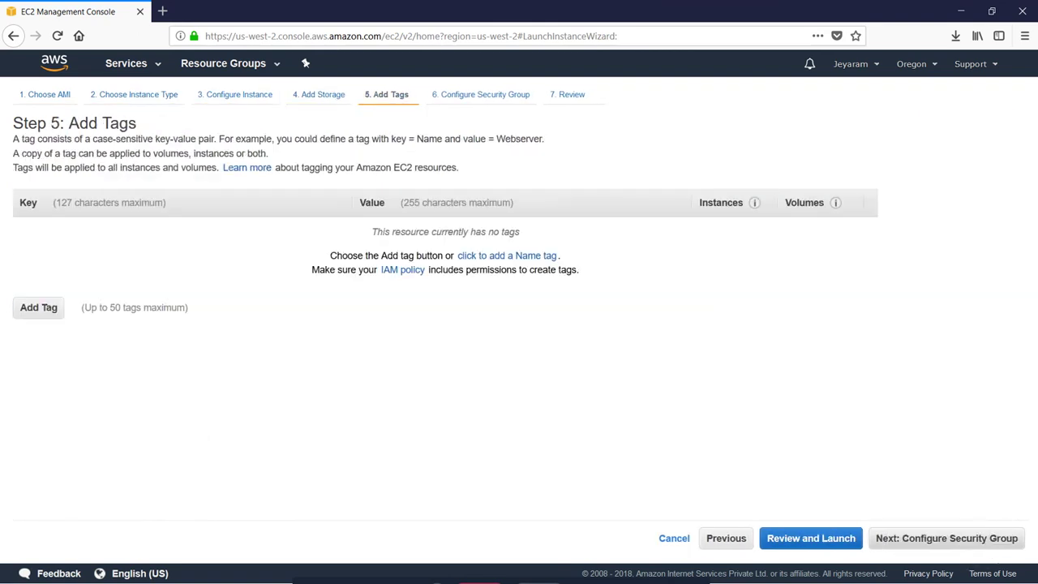
click(986, 539)
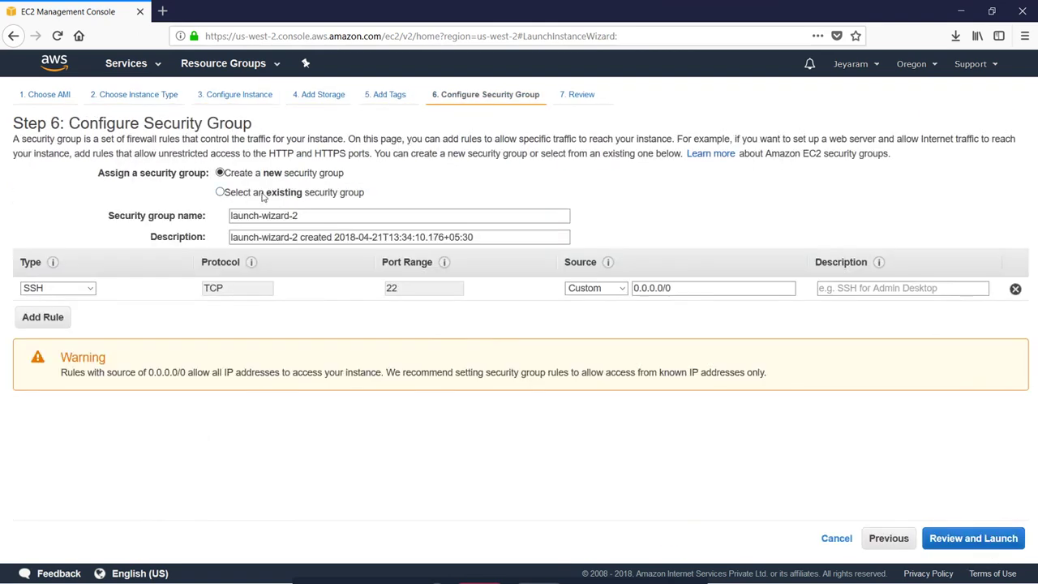
Step: Assign the existing Practice-ec2 security group to the instance and proceed to the launch review
click(258, 197)
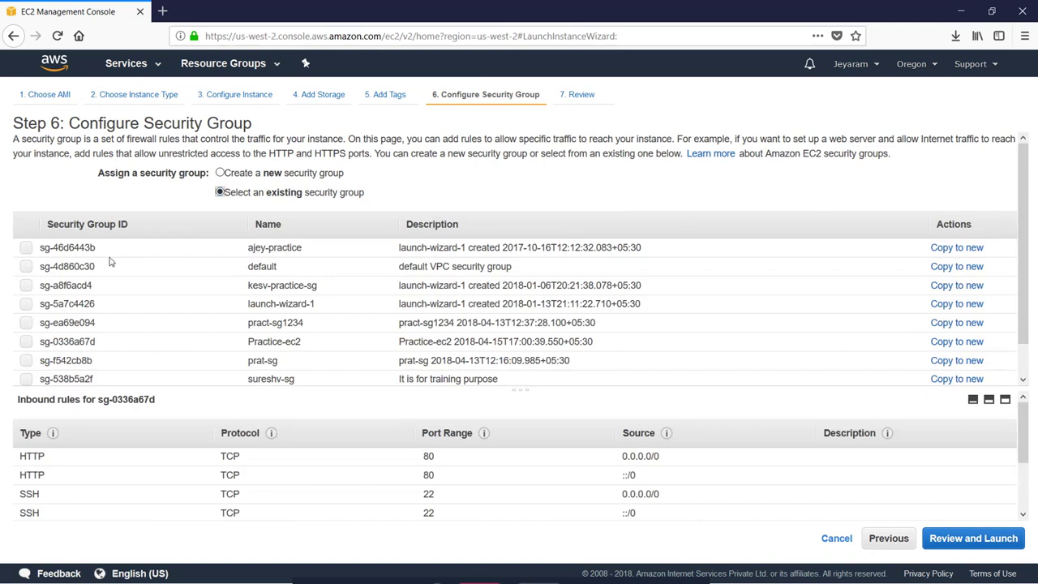
click(26, 342)
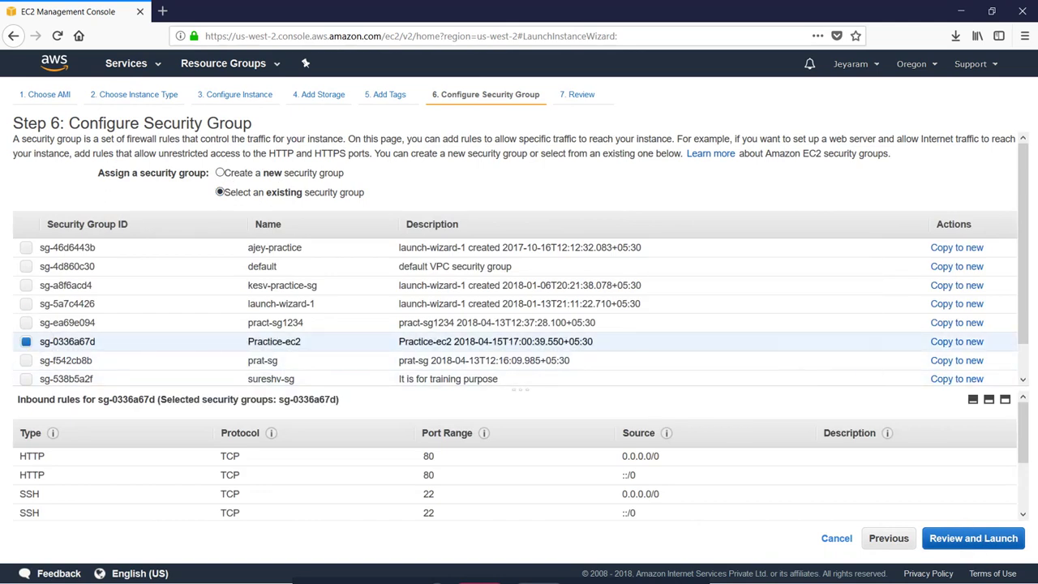
click(983, 538)
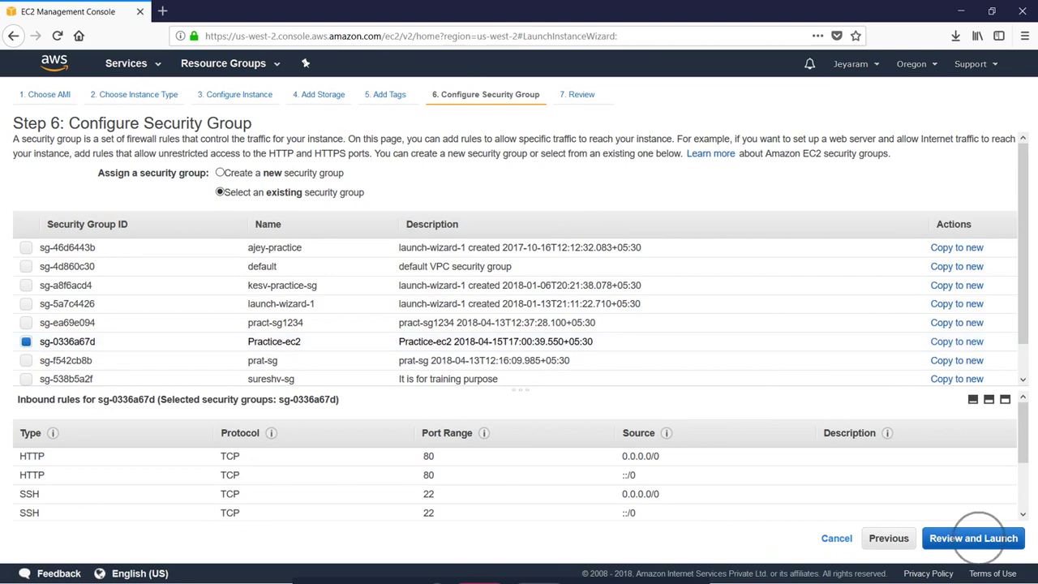
Step: Launch the instance with the existing practice-ec2 key pair, acknowledging access to its private key file, and return to the instance list
click(997, 539)
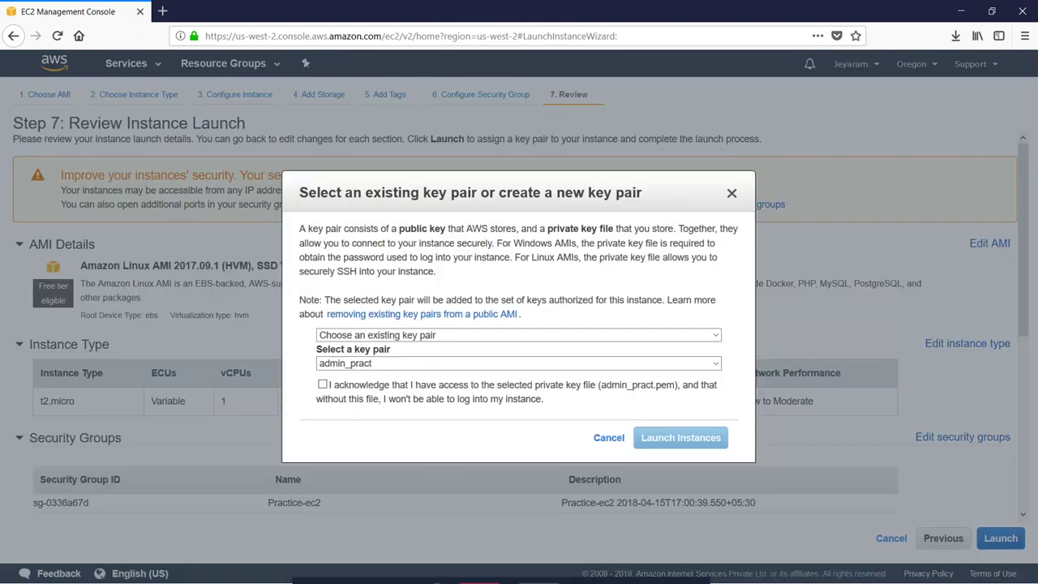
click(377, 365)
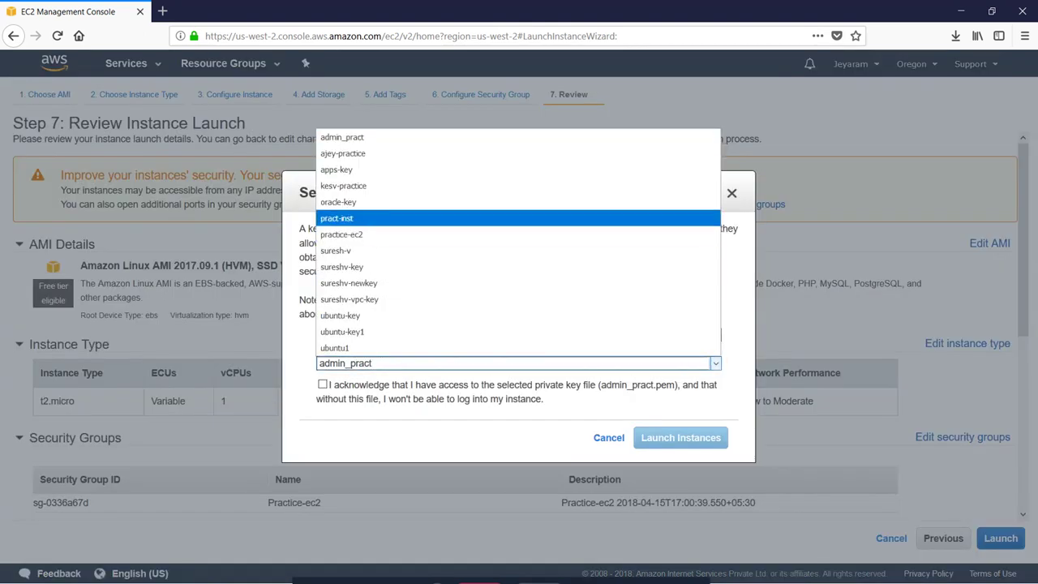
click(359, 234)
click(322, 384)
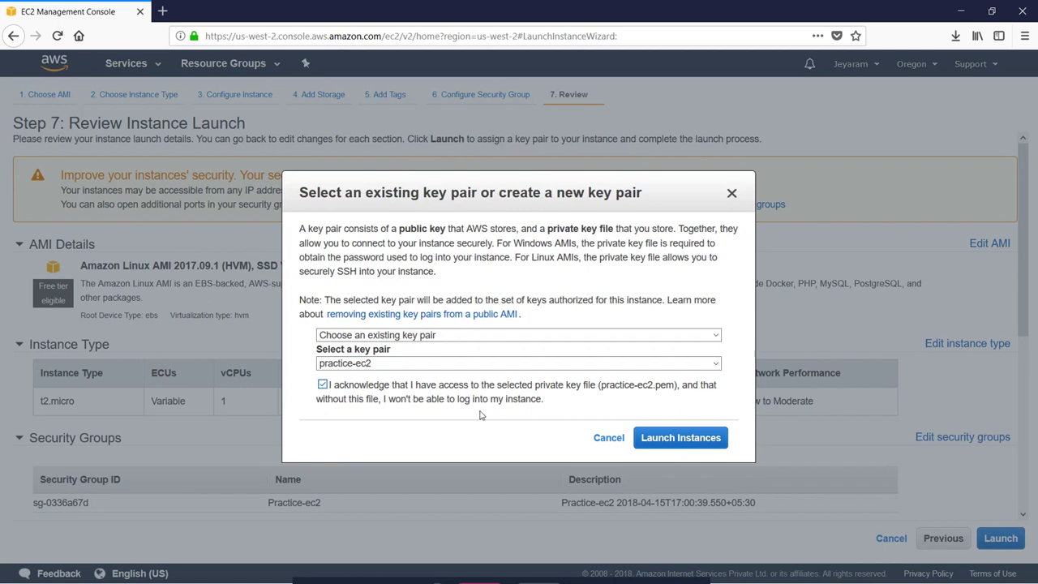
click(698, 442)
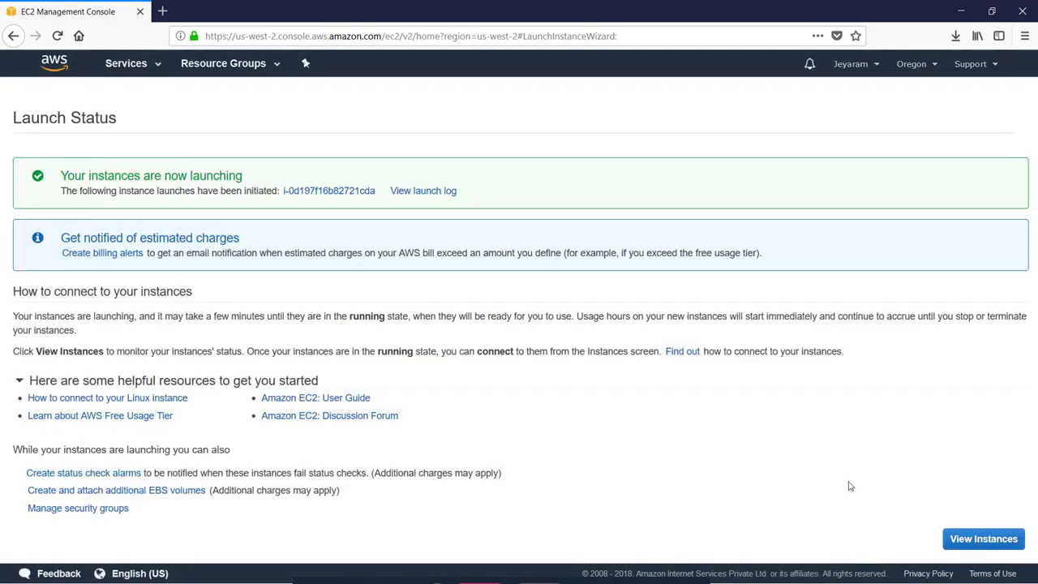
click(965, 539)
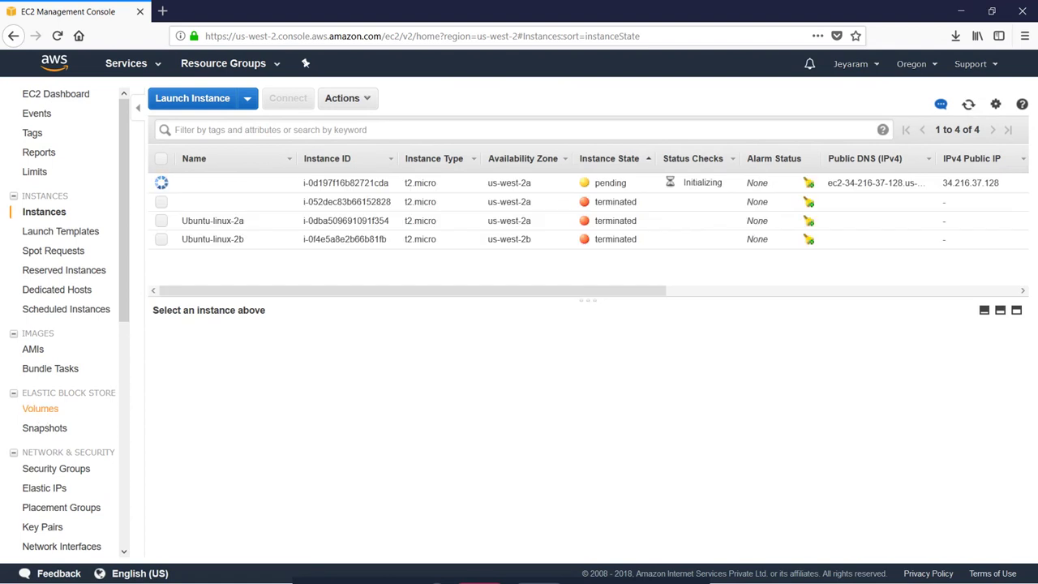
click(40, 408)
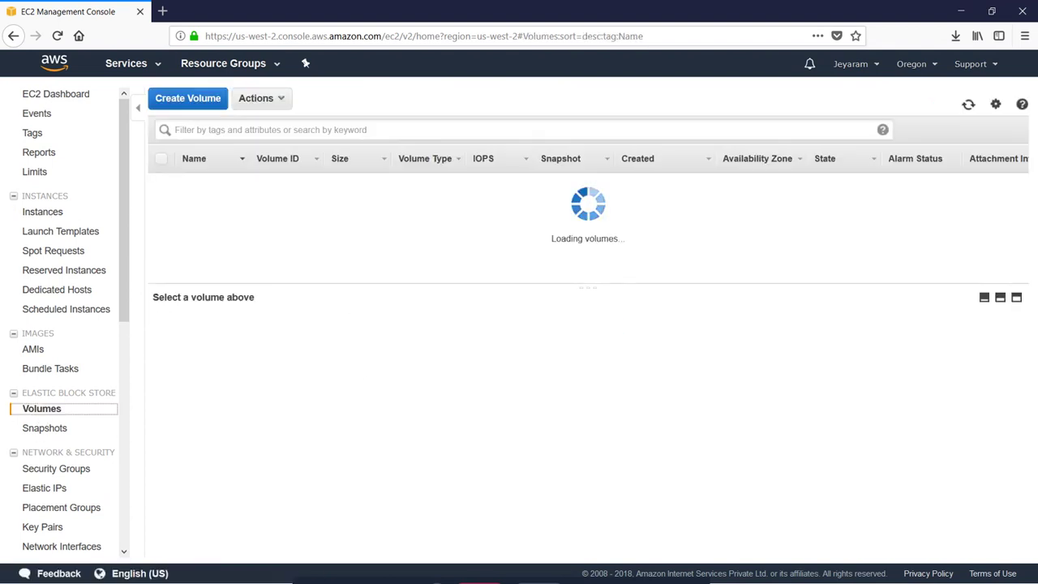
click(184, 108)
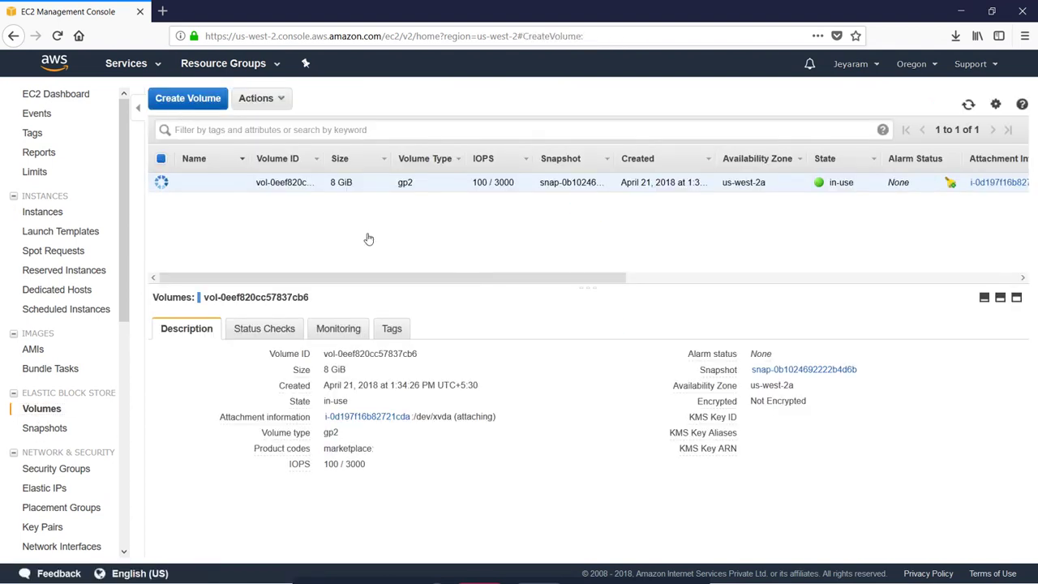
click(772, 509)
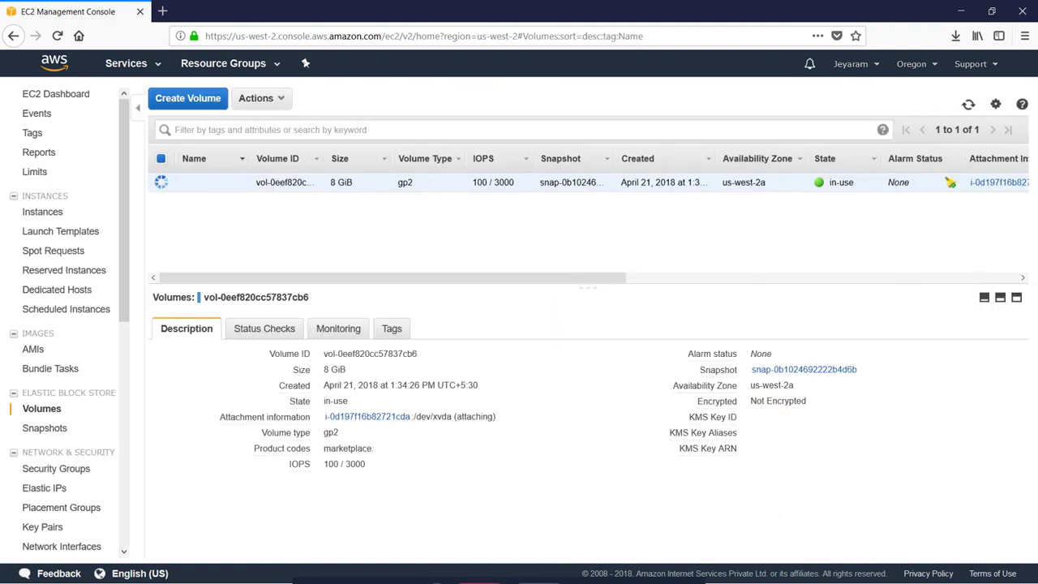
click(37, 211)
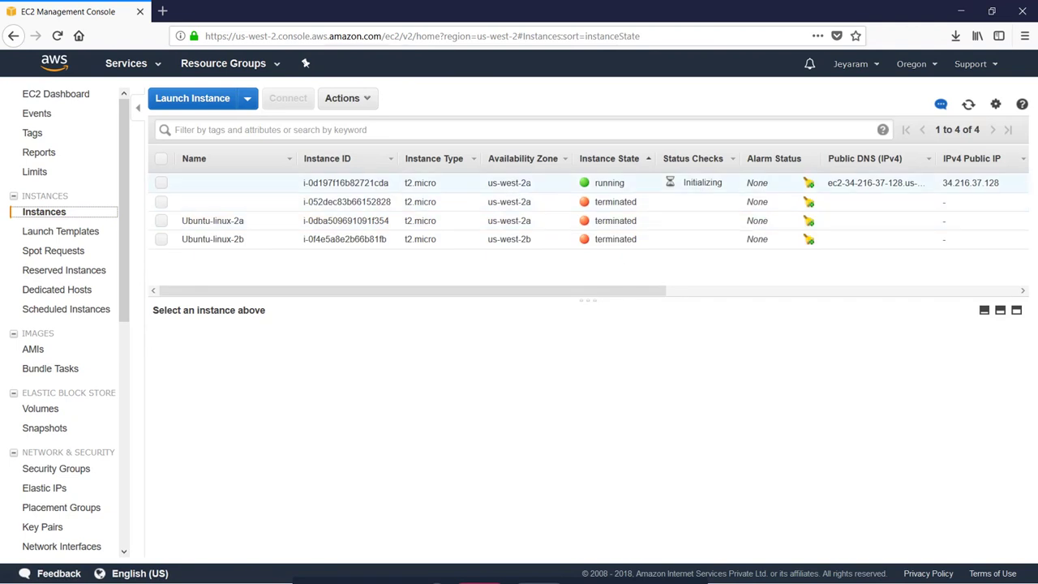
Step: Create a 2 GiB General Purpose SSD (GP2) volume in us-west-2a, then refresh the volume list and deselect the 8 GiB volume
click(36, 408)
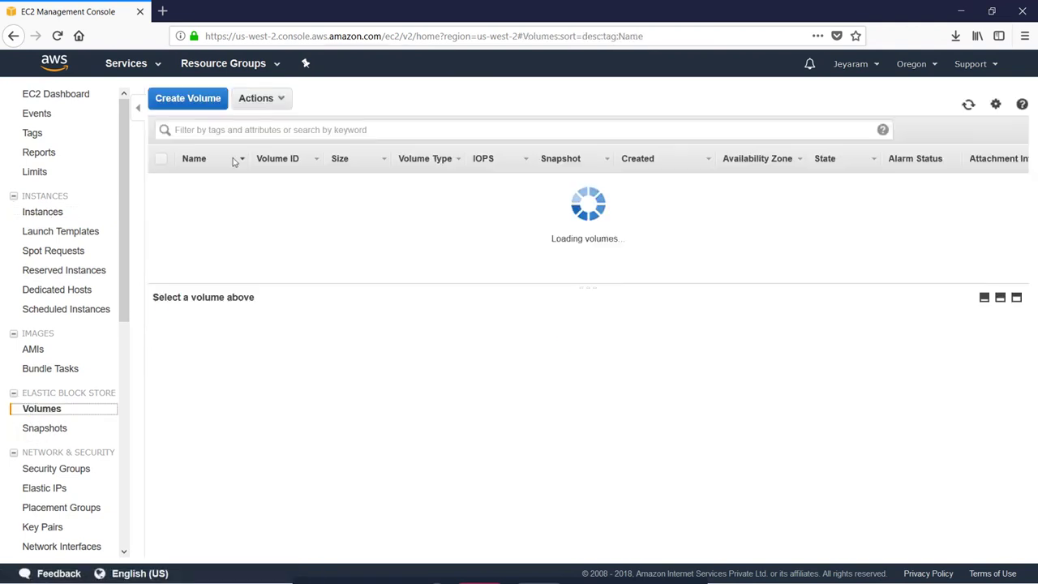
click(187, 98)
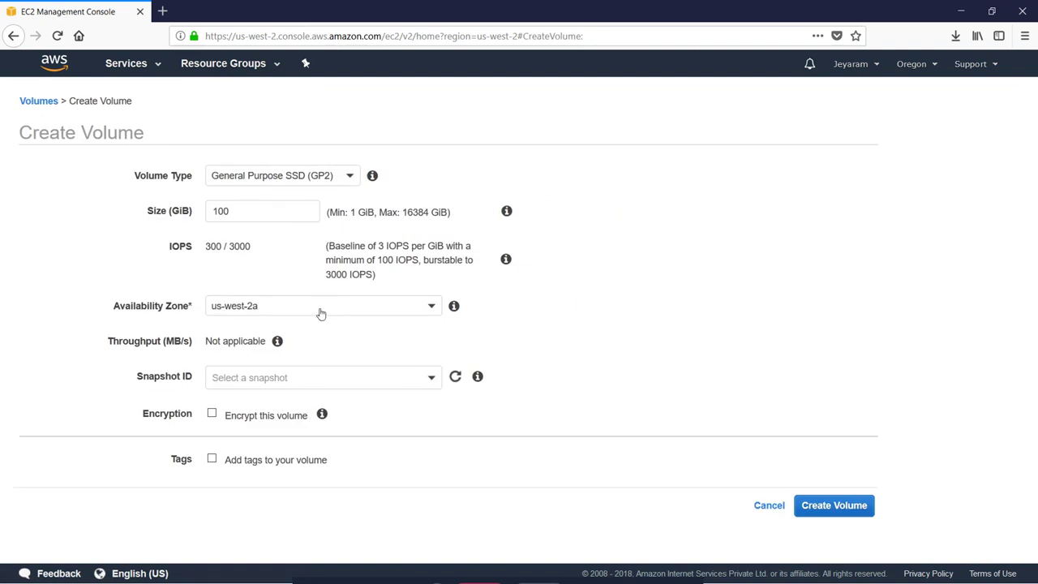
click(151, 210)
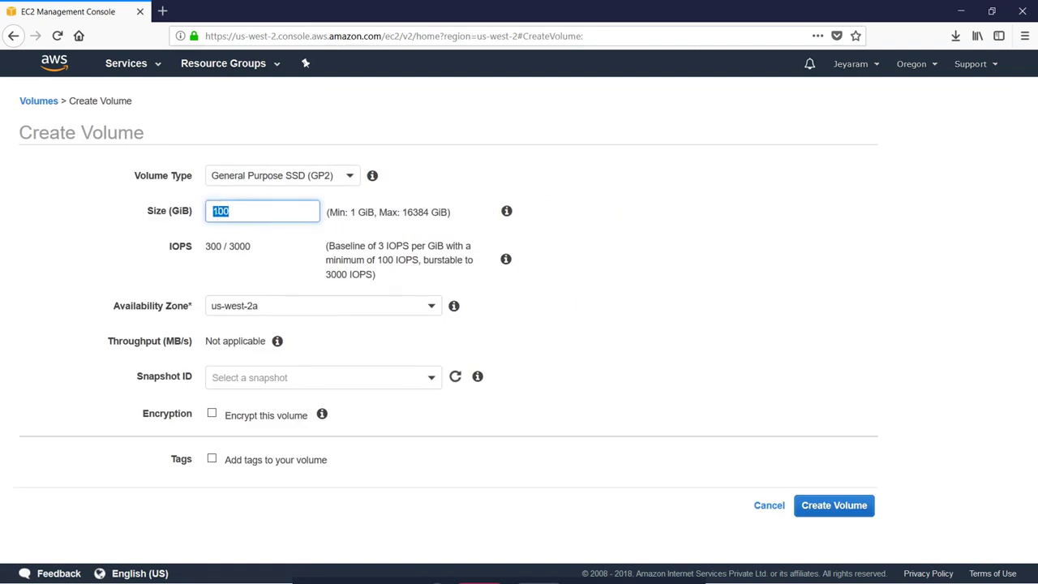
text(2)
click(629, 282)
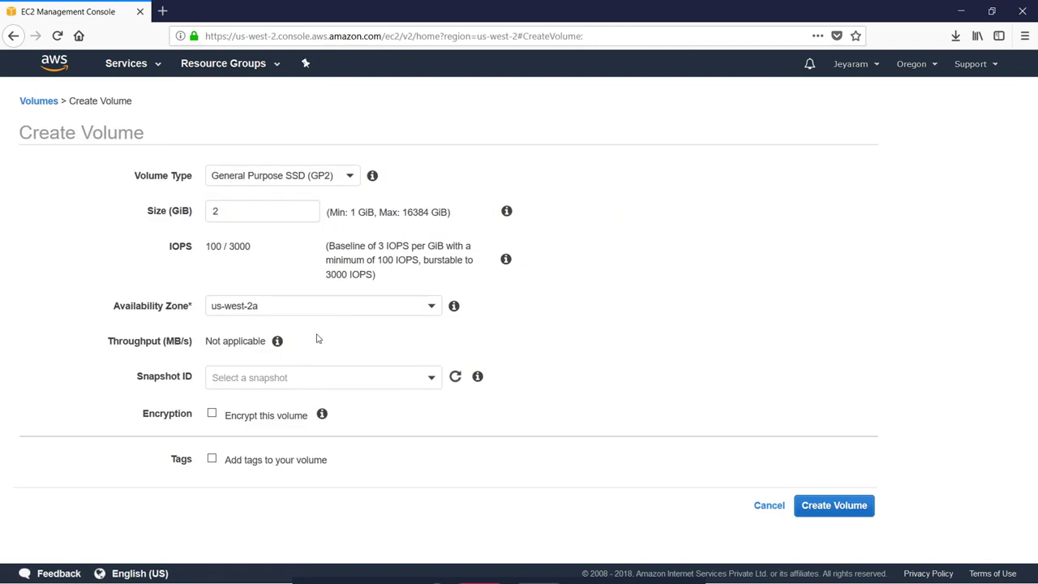
click(847, 510)
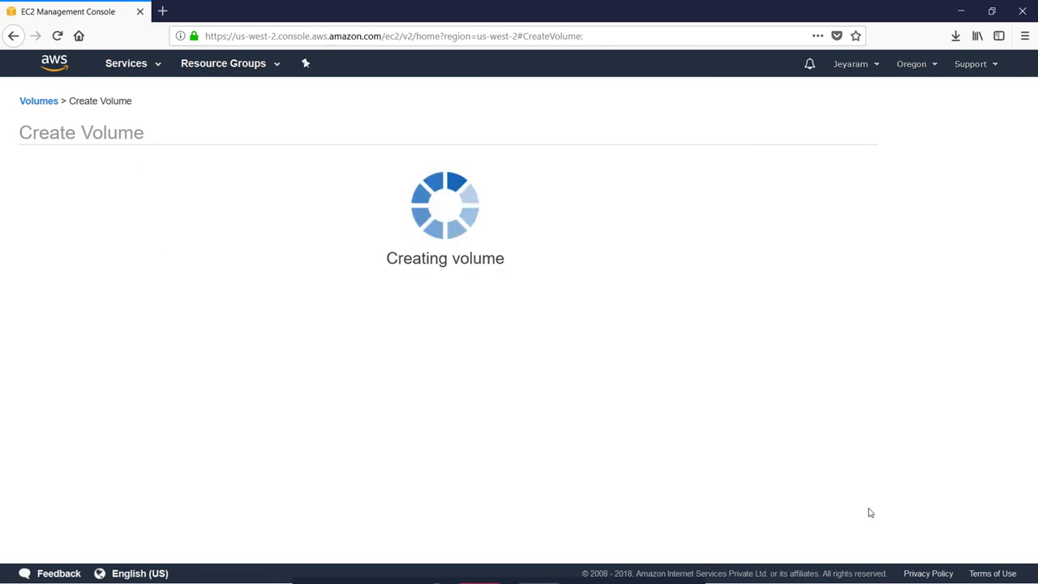
click(633, 251)
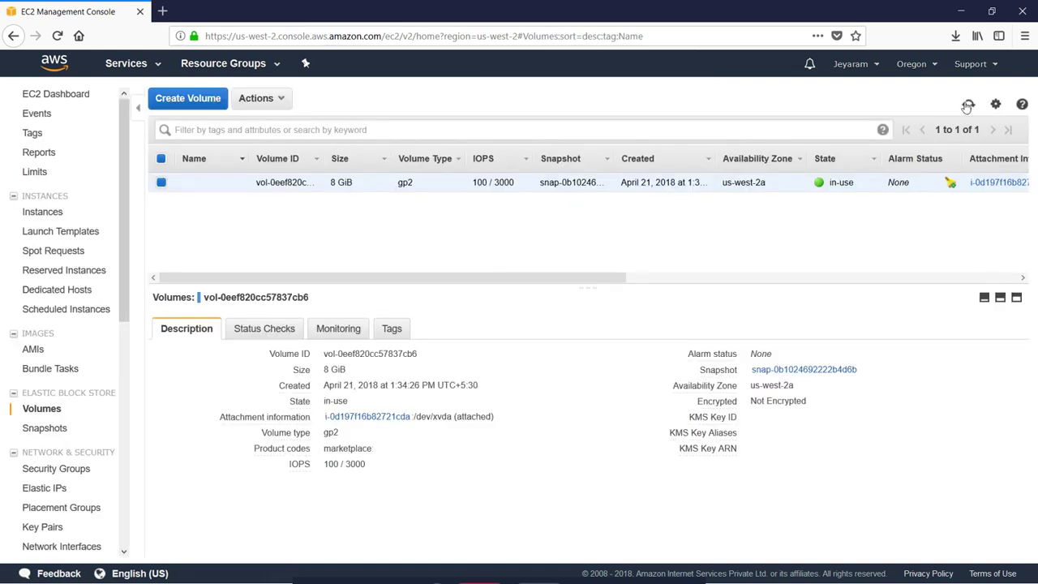
click(967, 106)
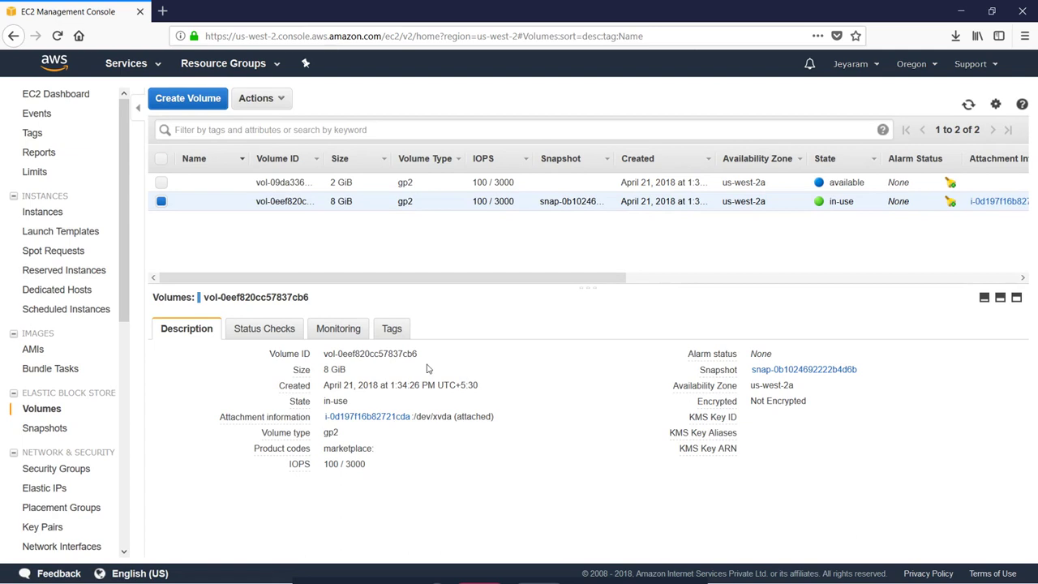
click(162, 202)
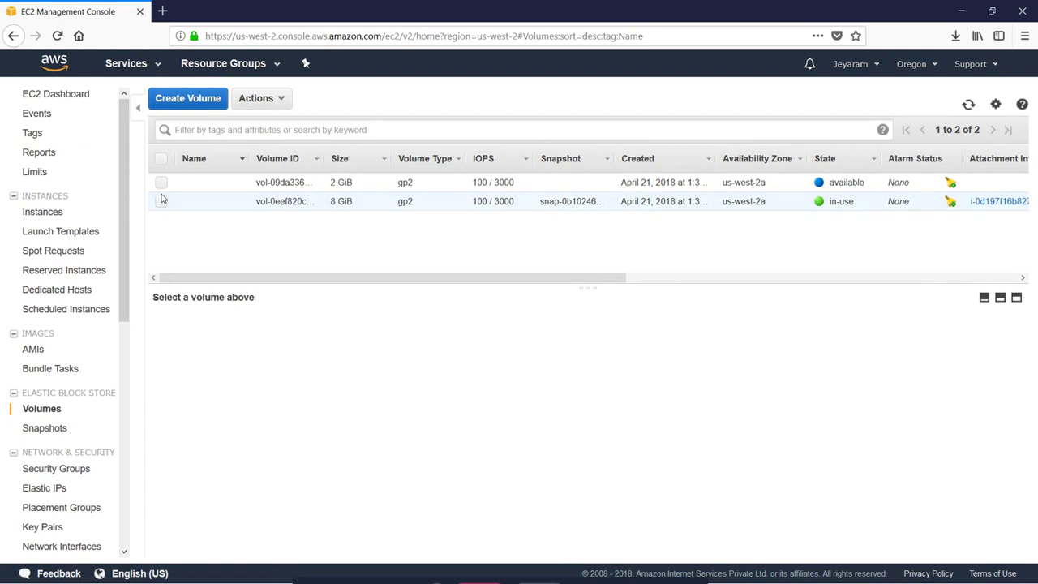
Step: Show the details of the running instance and launch PuTTY
click(44, 213)
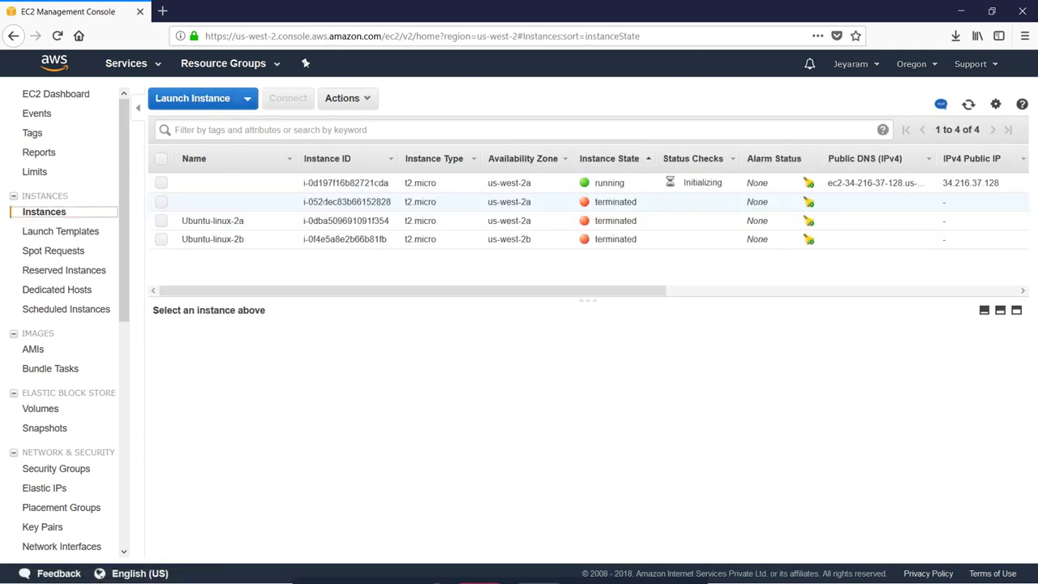
click(162, 183)
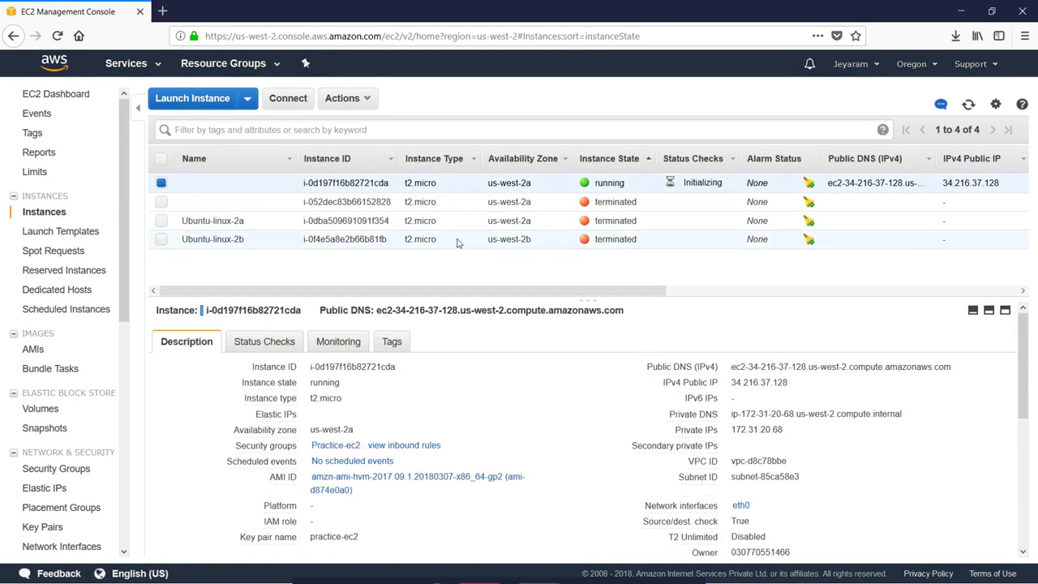
mouse_move(686, 378)
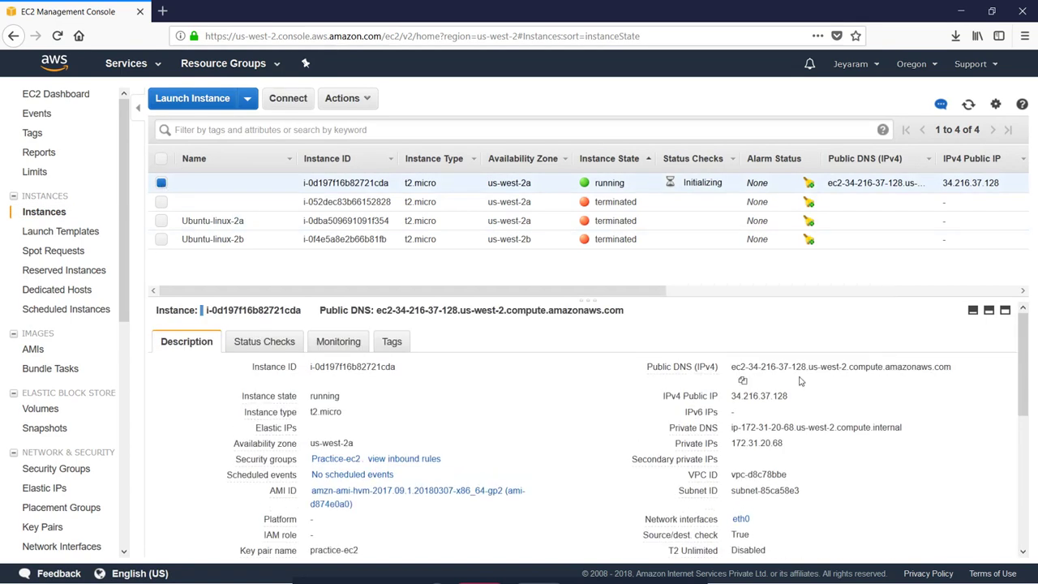
key(alt+Tab)
key(super)
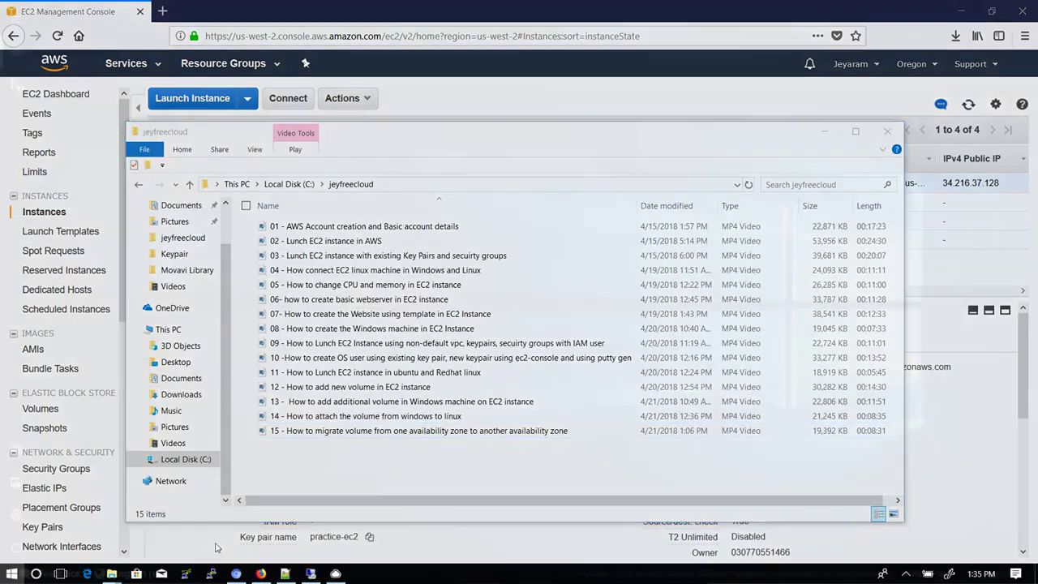
click(211, 573)
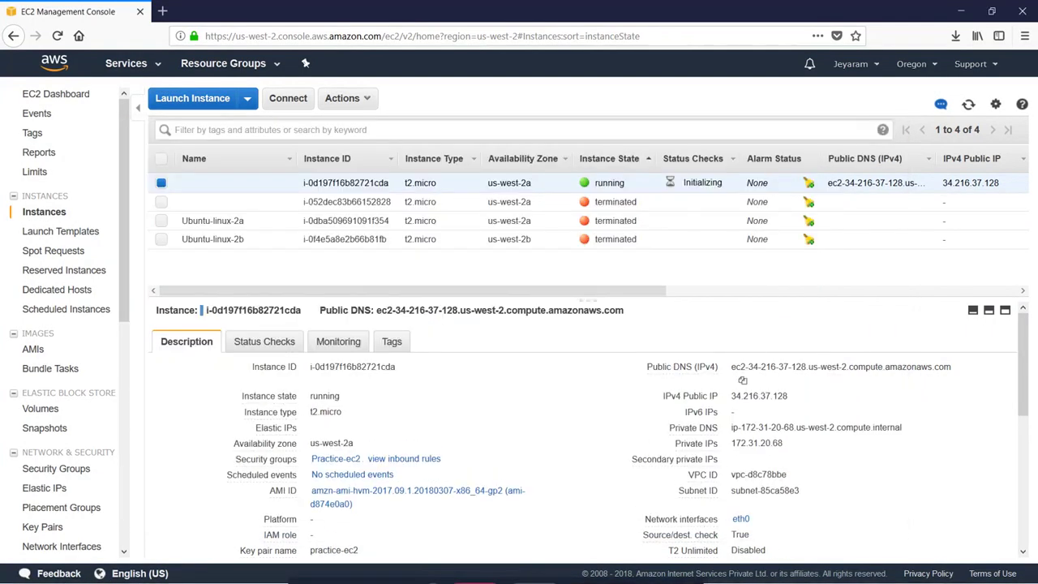
triple_click(832, 366)
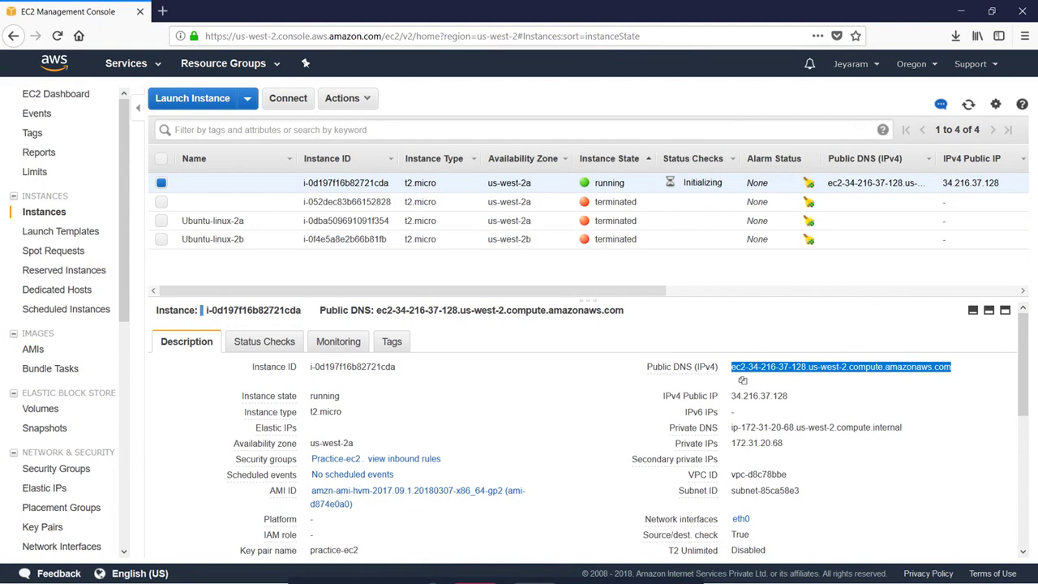
key(alt+Tab)
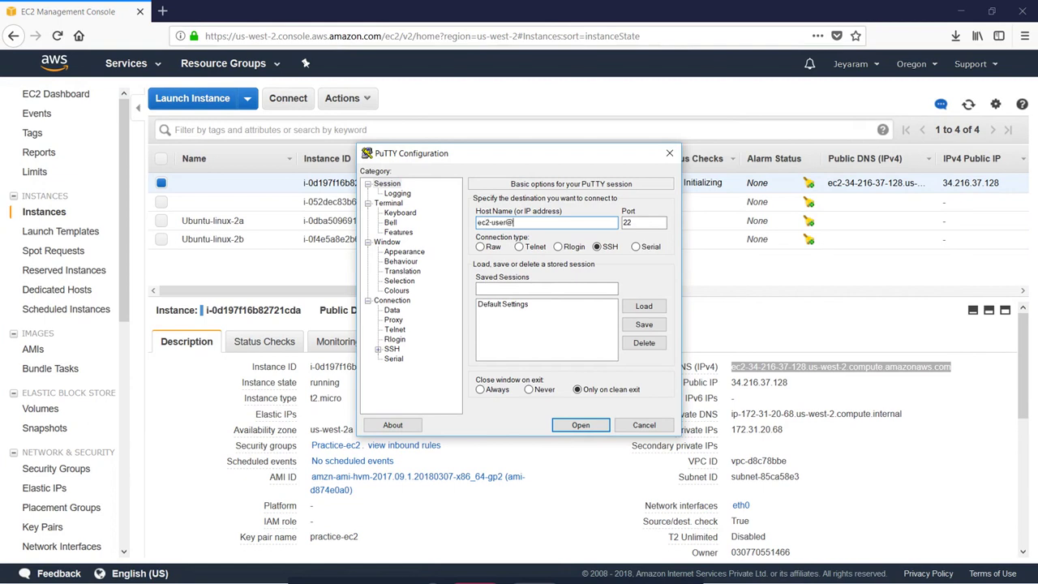
text(ec2-34-216-37-128.us-west-2.compute.amazonaws.com)
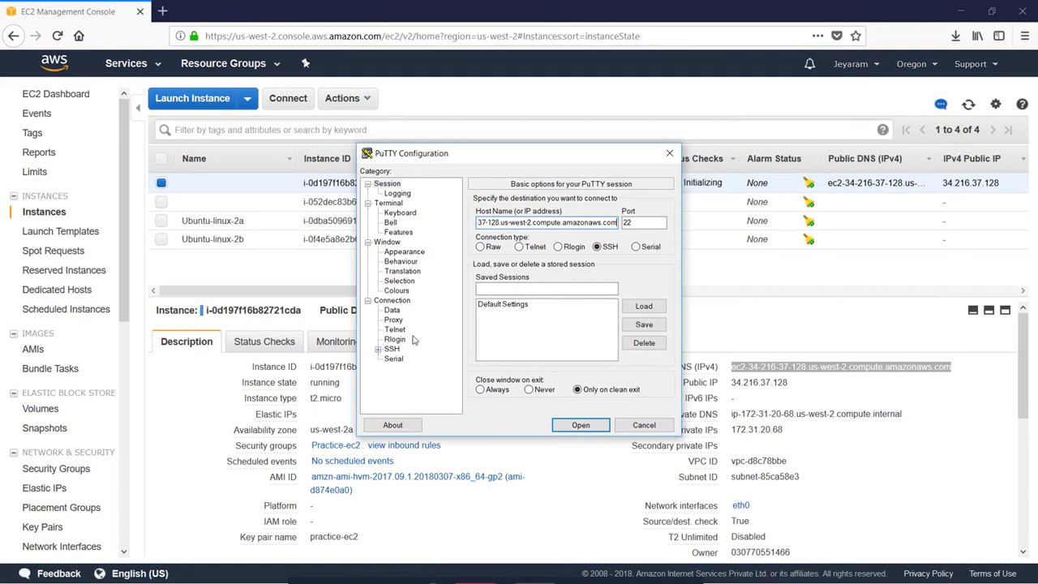
Step: Set the PuTTY terminal font to Courier New, bold, 16-point
click(414, 253)
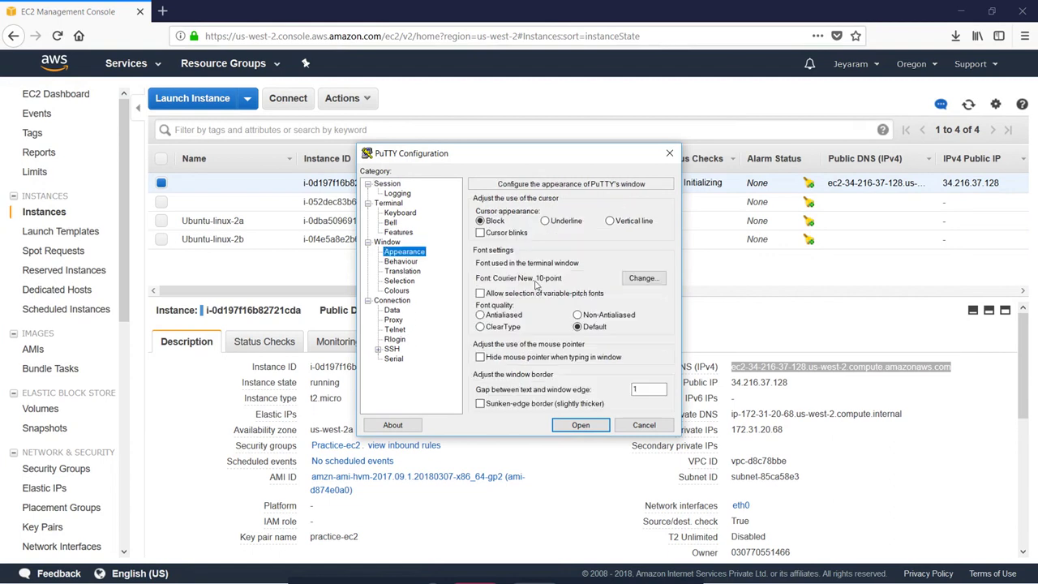
click(642, 278)
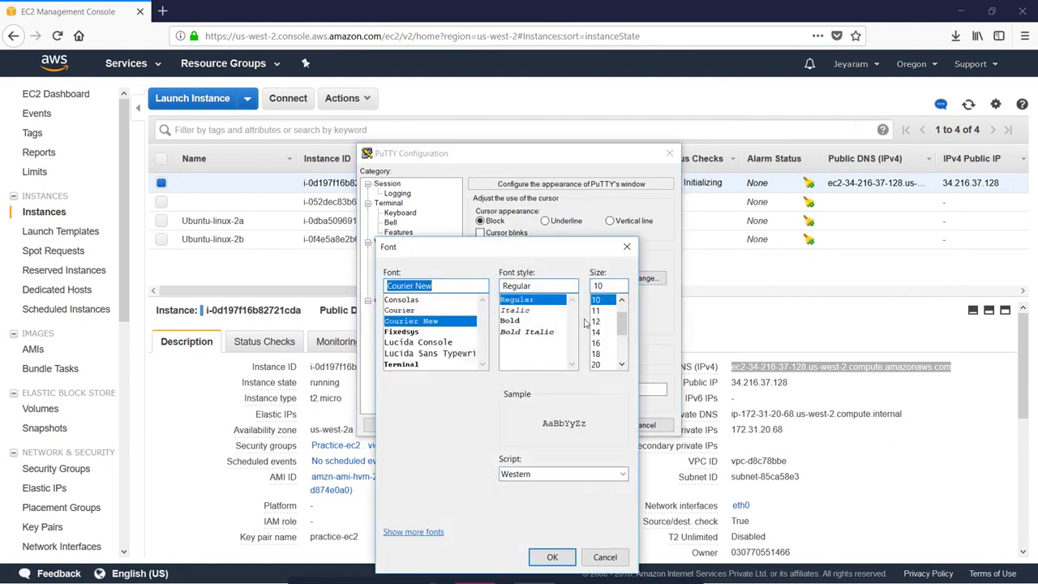
click(527, 322)
click(605, 343)
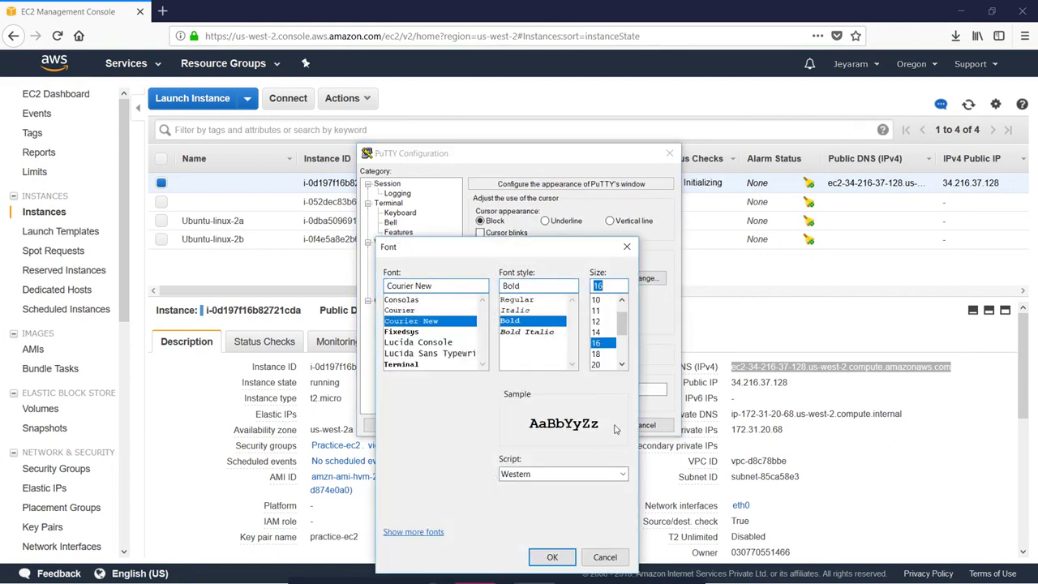
click(552, 557)
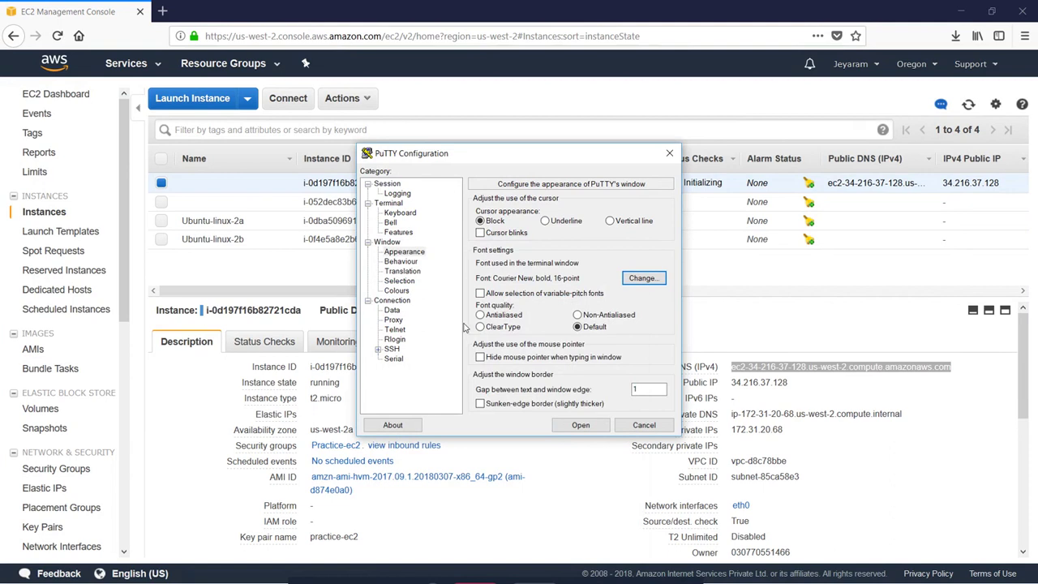
Step: Set practice-ec2.ppk from the Keypair folder as the private key file for SSH authentication
click(391, 300)
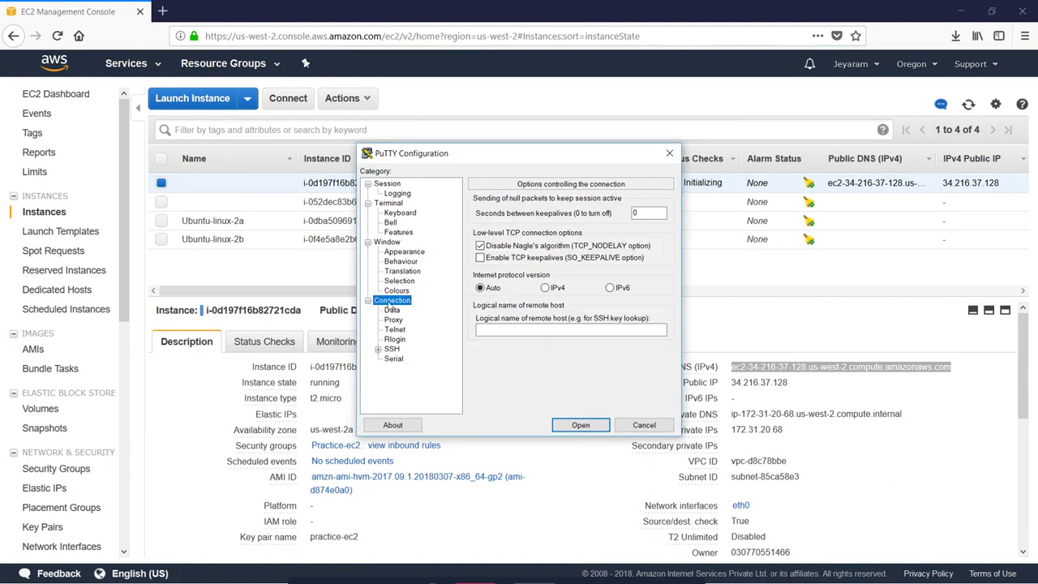
double_click(636, 213)
click(378, 349)
click(401, 359)
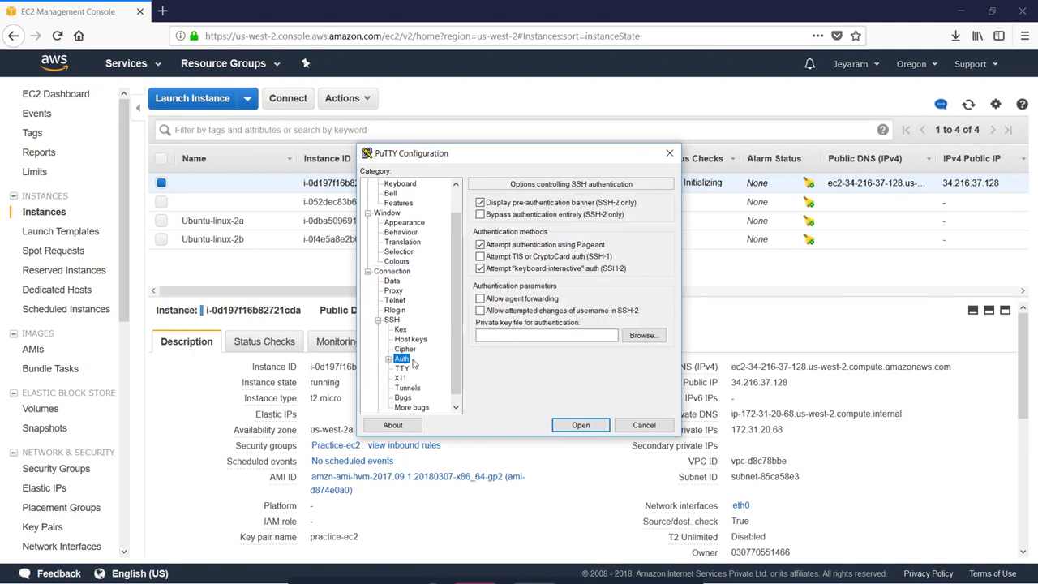
click(641, 335)
click(527, 316)
click(758, 461)
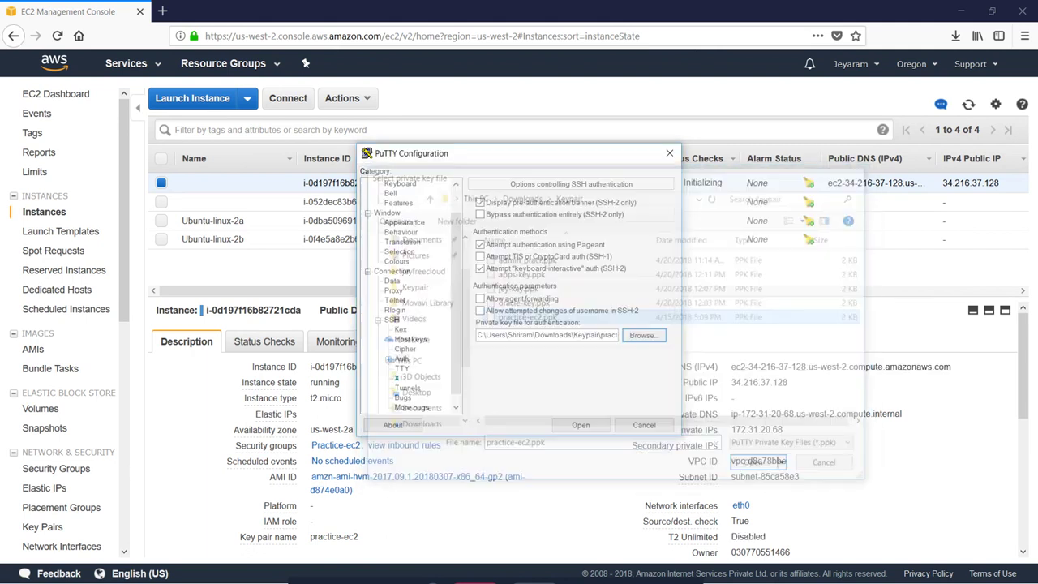
Step: Open the SSH session to the instance and maximize the terminal window
click(581, 424)
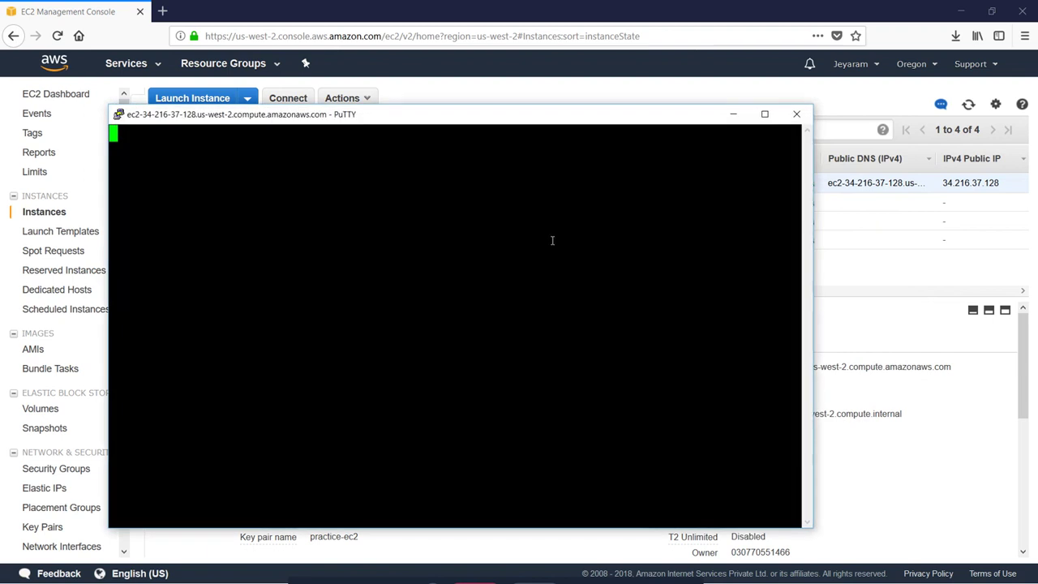
click(503, 394)
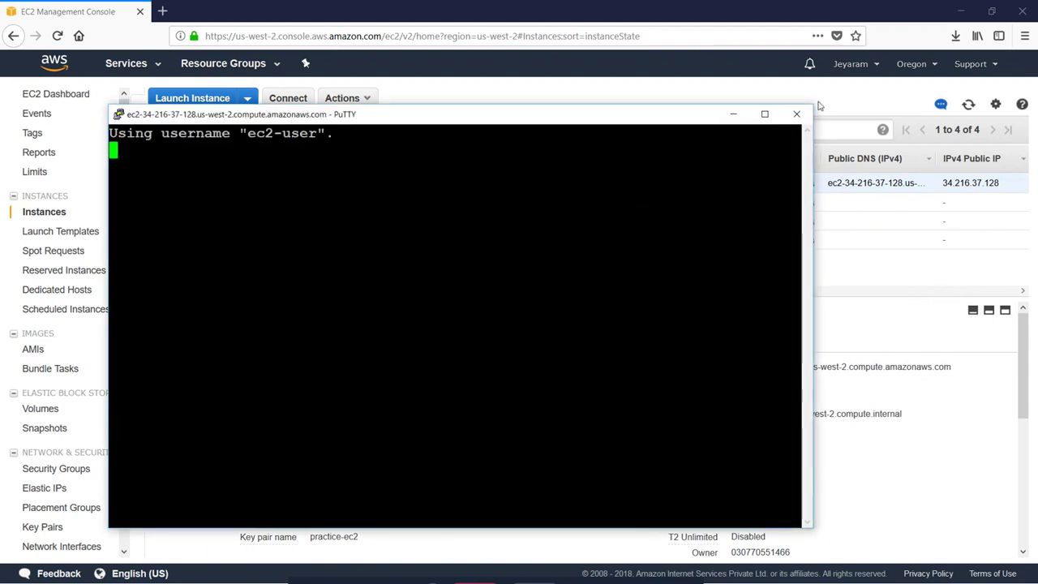
click(763, 114)
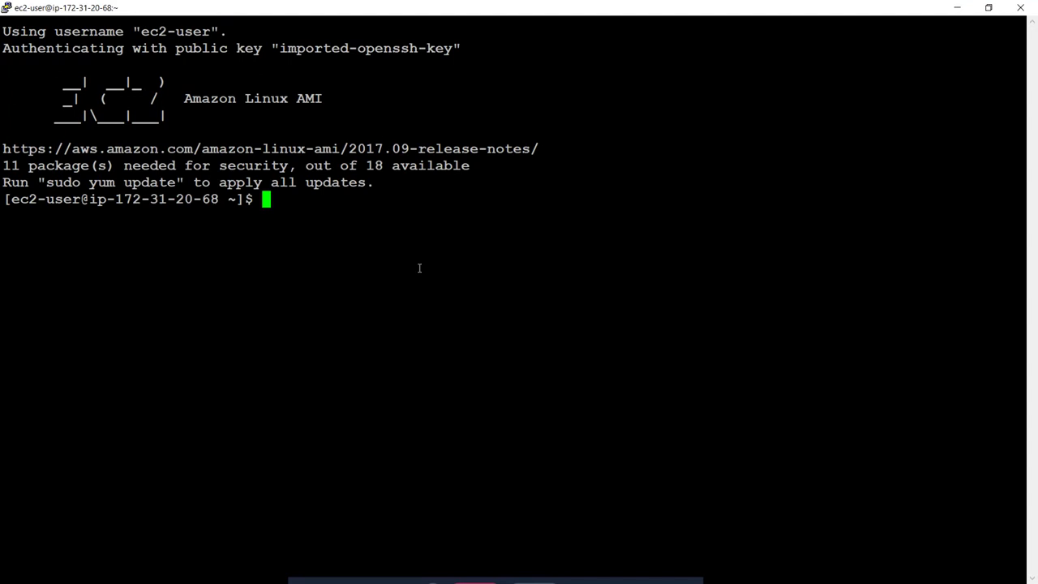
Step: In the EC2 console, attach the available 2 GiB volume to the running instance i-0d197f16b82721cda and refresh the volume list
key(alt+Tab)
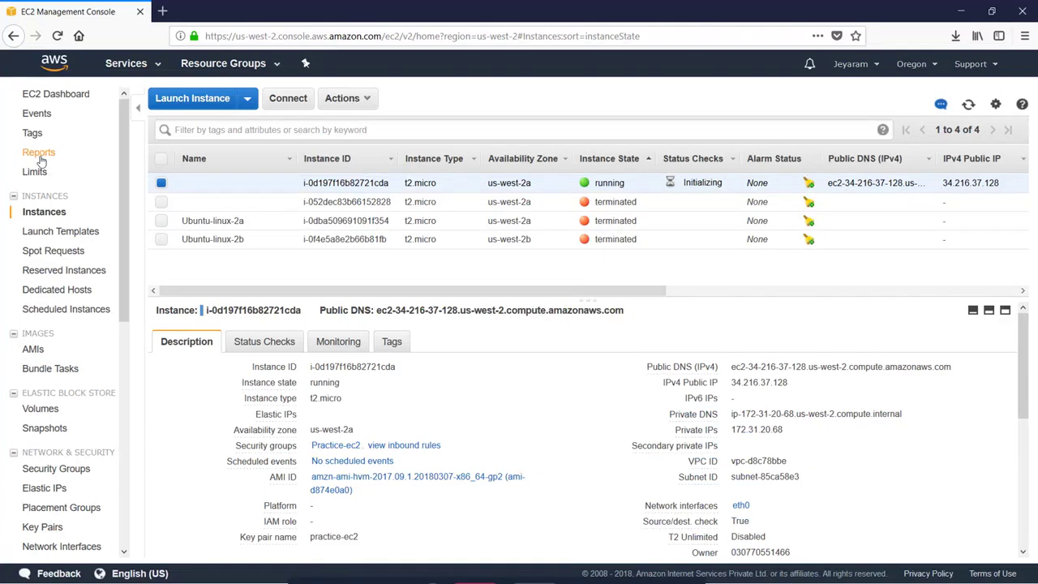
click(40, 408)
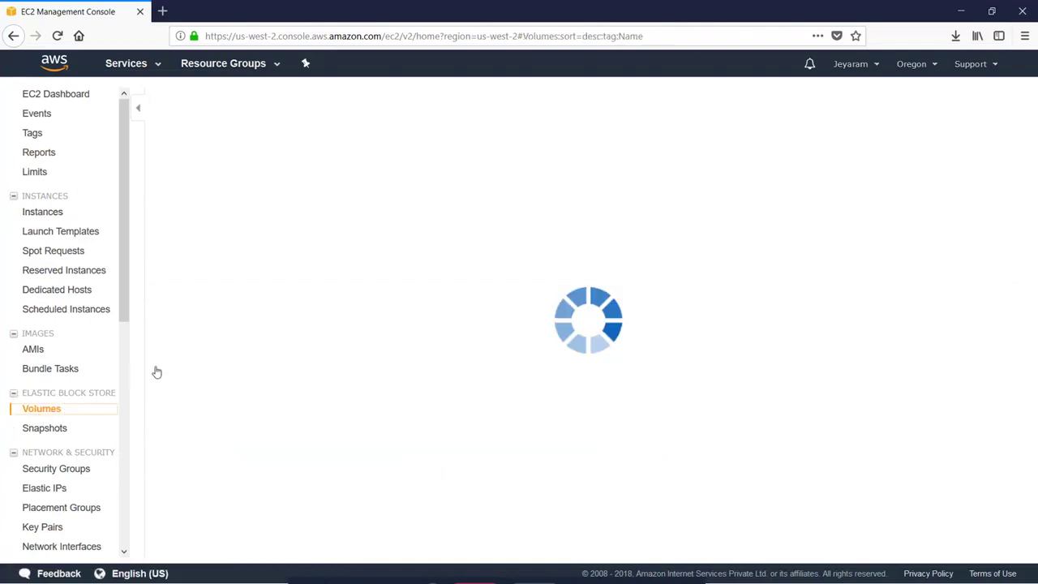
click(163, 185)
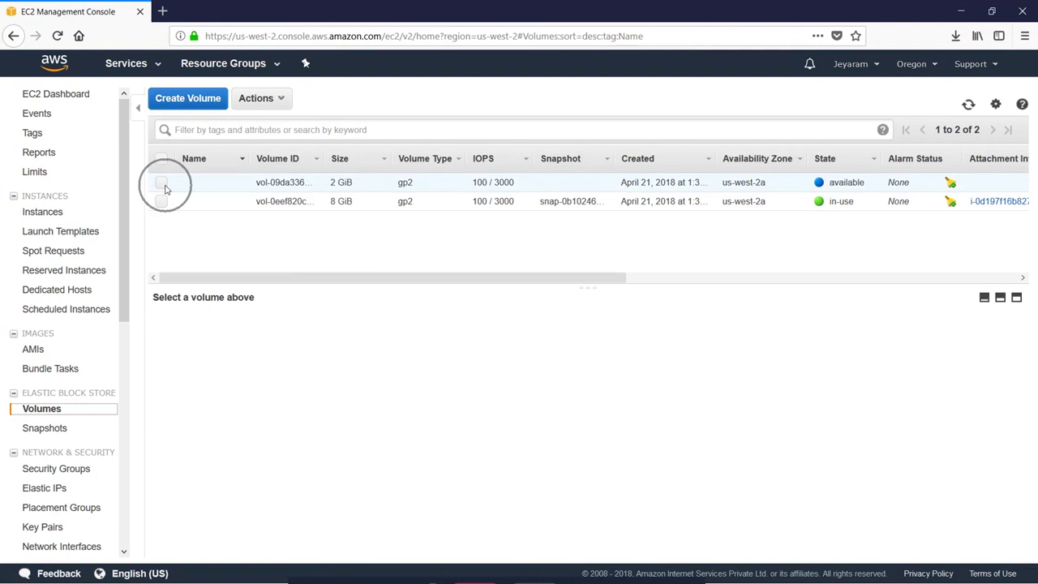
click(280, 101)
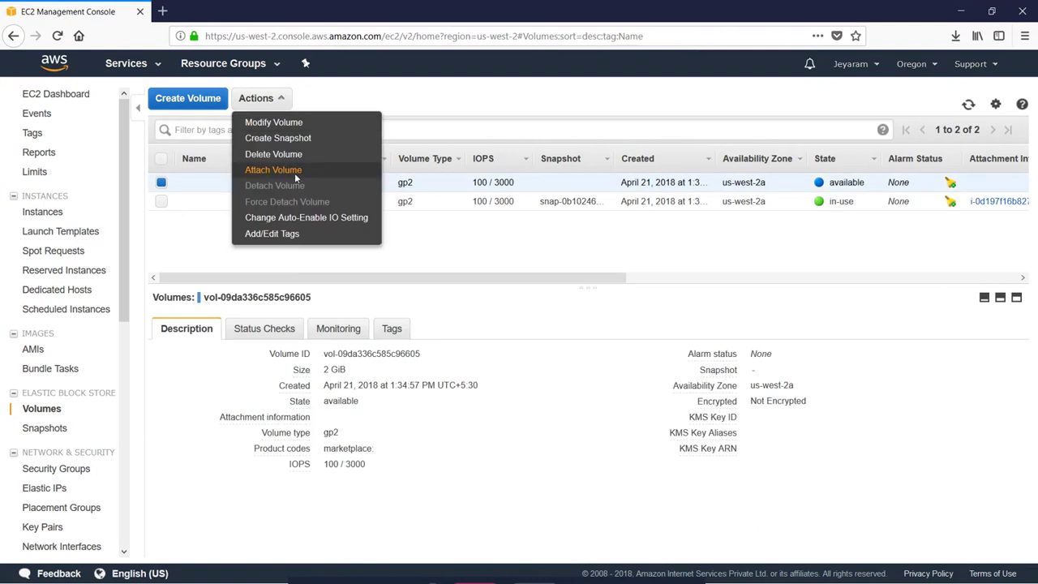
click(296, 176)
click(529, 313)
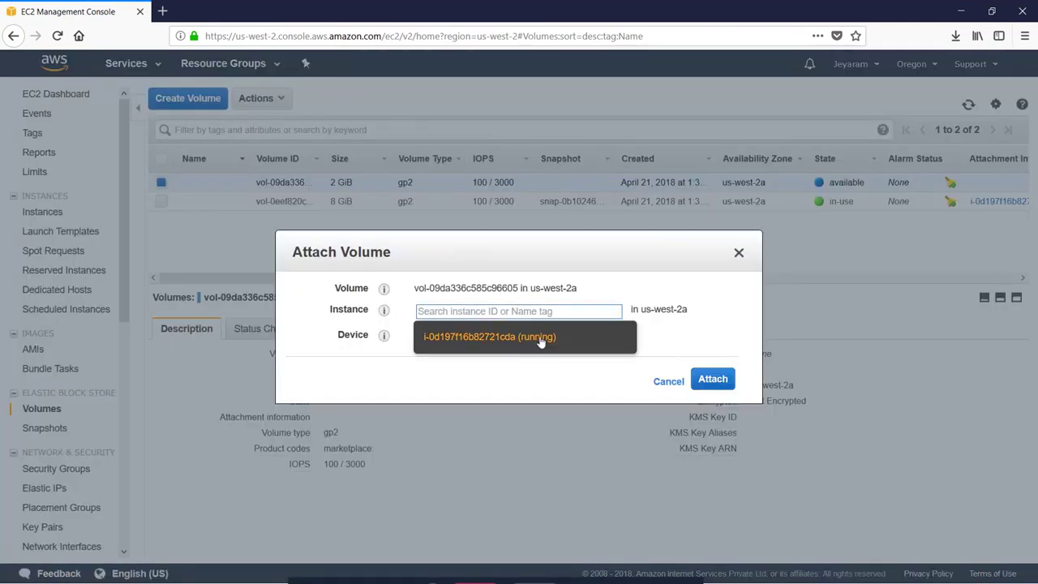
click(541, 337)
click(1000, 469)
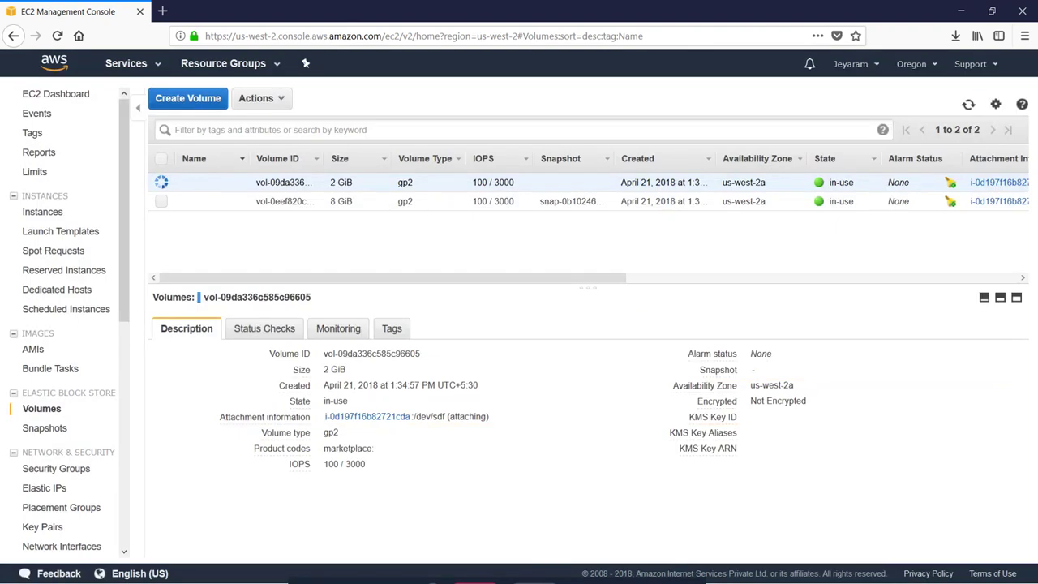
click(970, 103)
Step: Switch to the PuTTY terminal and list the file systems with df -hT and the block devices with lsblk
key(alt+Tab)
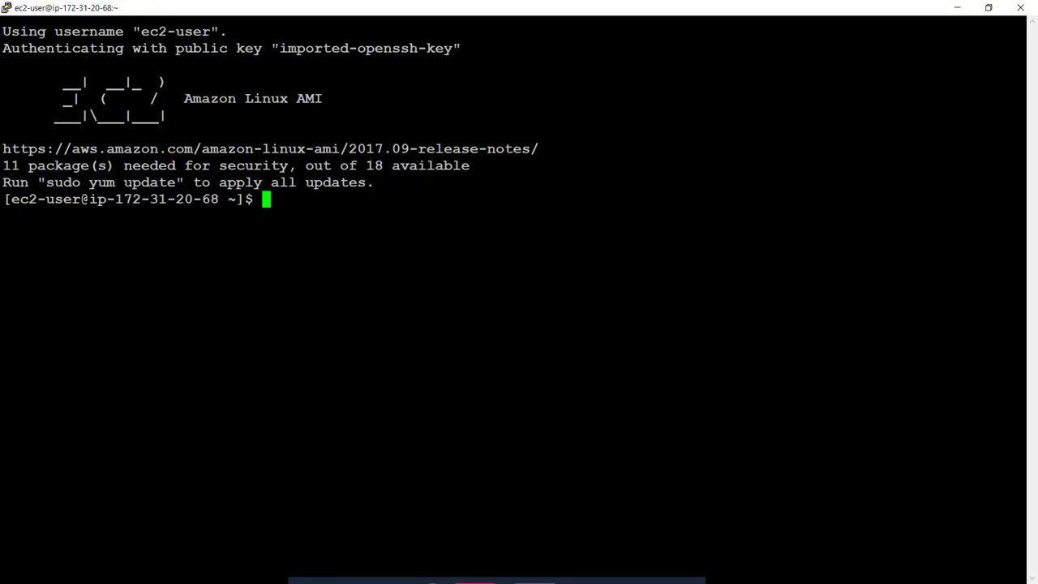
text(df -j)
text(T)
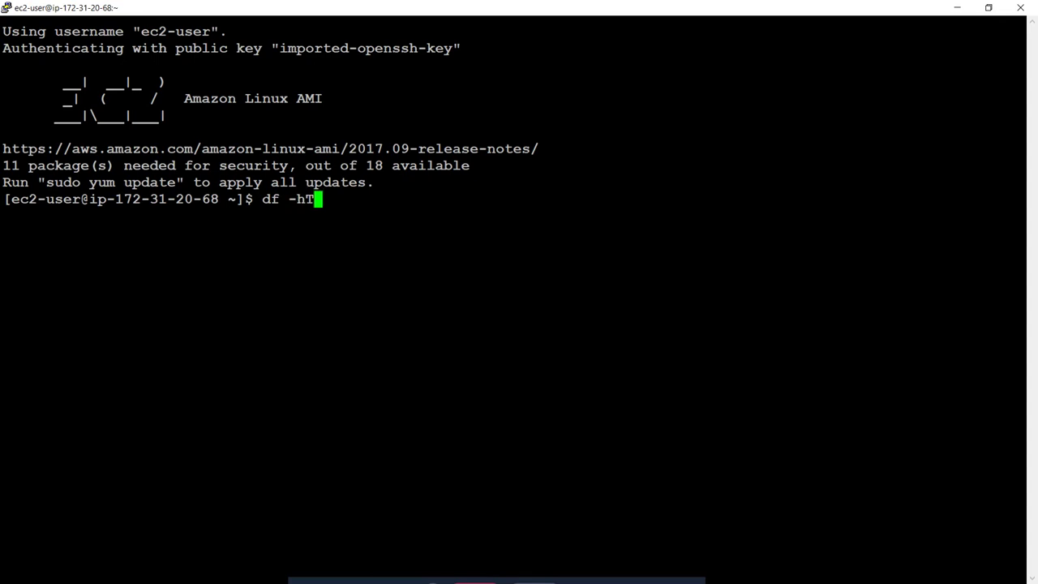
key(Return)
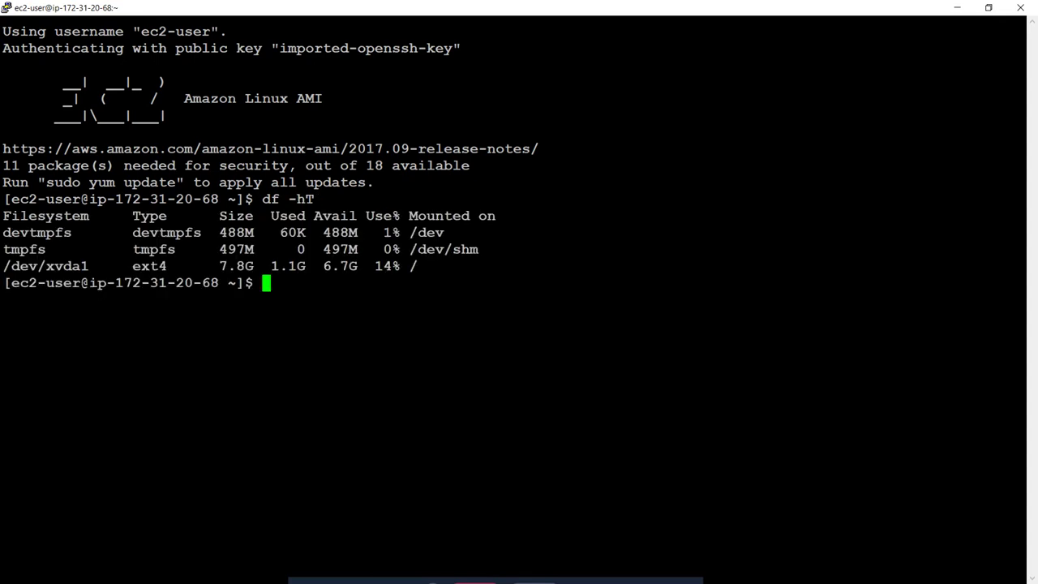
text(lsblk)
key(Return)
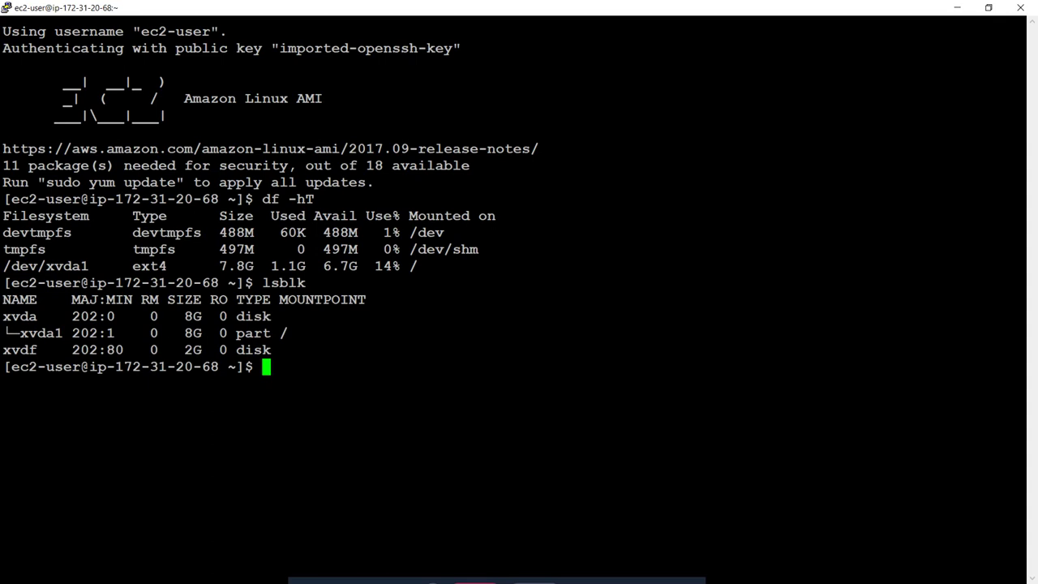
Step: Format the 2G disk xvdf with an ext3 file system by running sudo mkfs -t ext3 /dev/xvdf
double_click(19, 349)
text(sudo mkfs -t e)
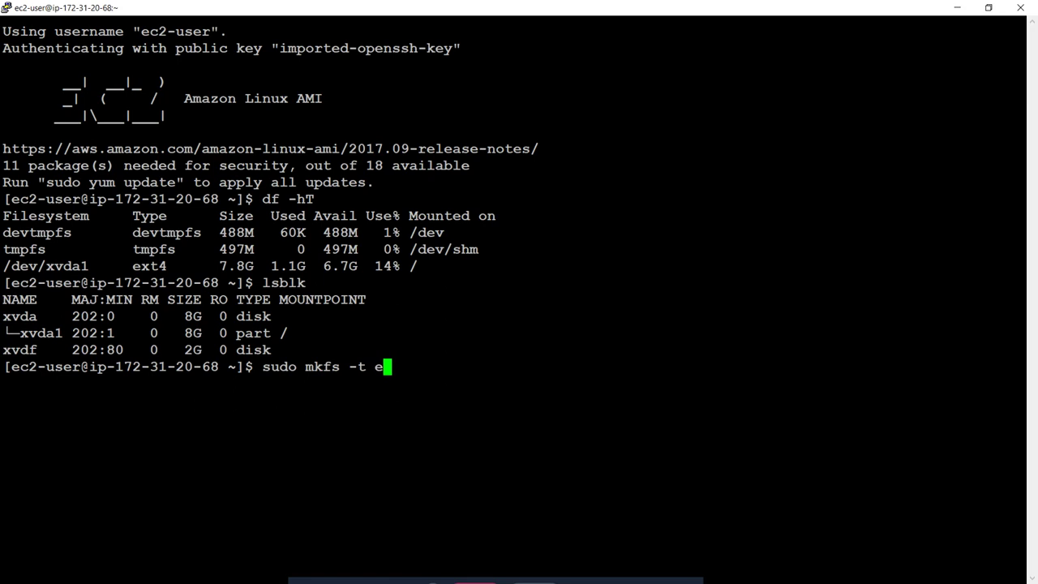
text(xt3 /dev/)
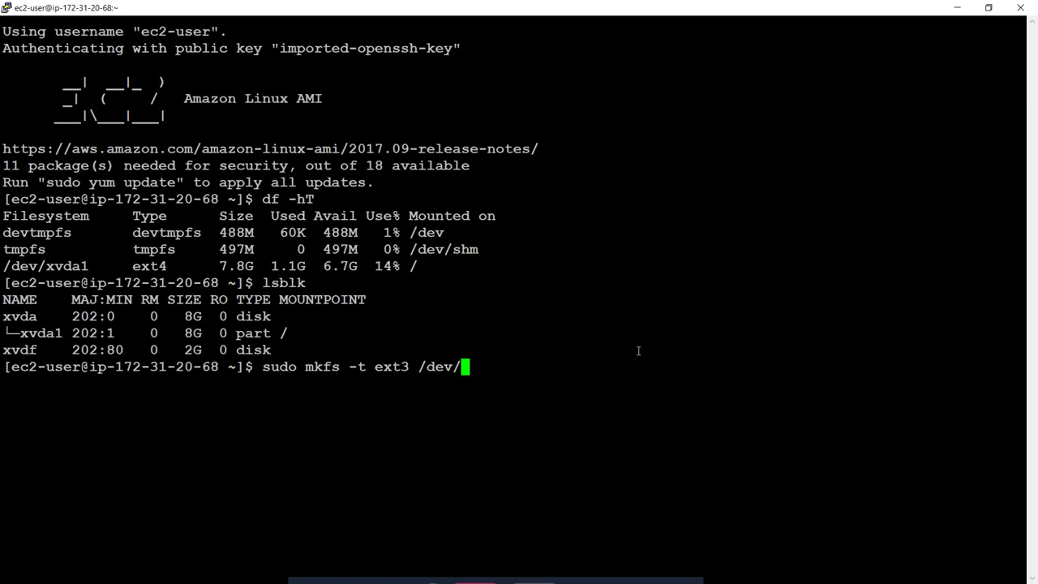
double_click(25, 350)
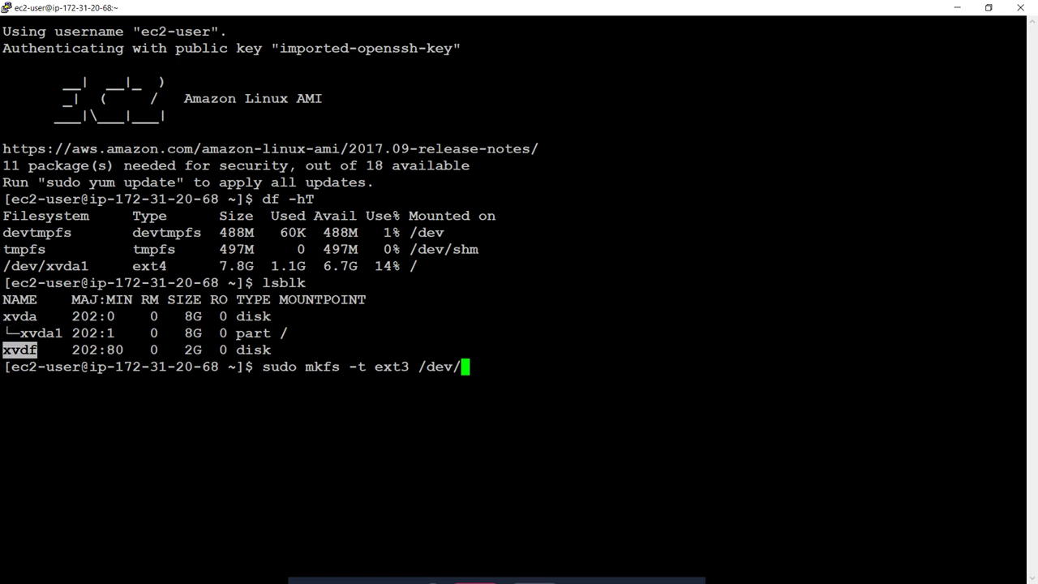
right_click(604, 300)
key(Return)
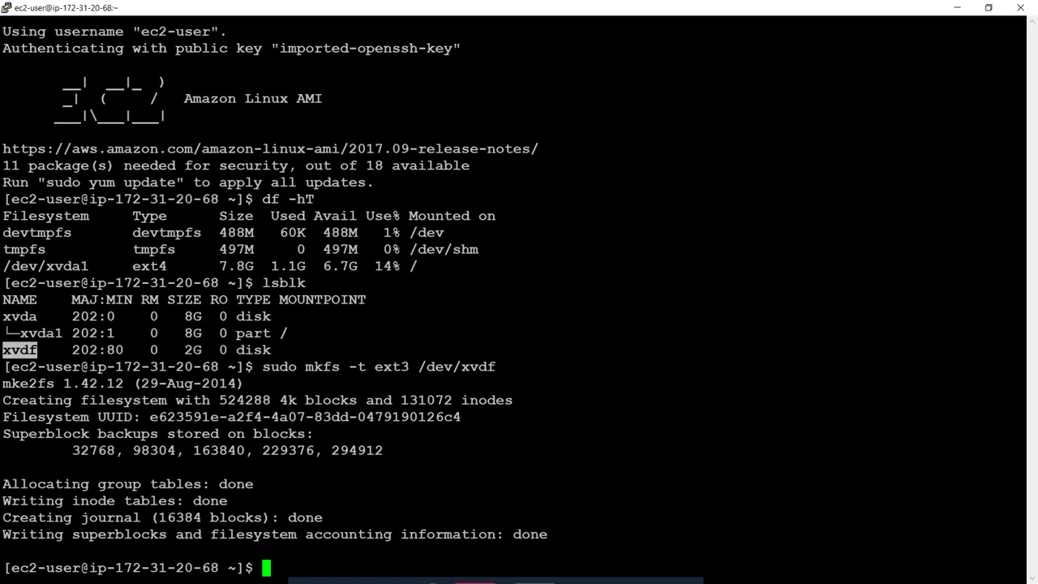
text(md)
text(k)
key(BackSpace)
key(BackSpace)
key(BackSpace)
Step: Create a mount directory in the home folder by running sudo mkdir data-store
text(sudo mkdir )
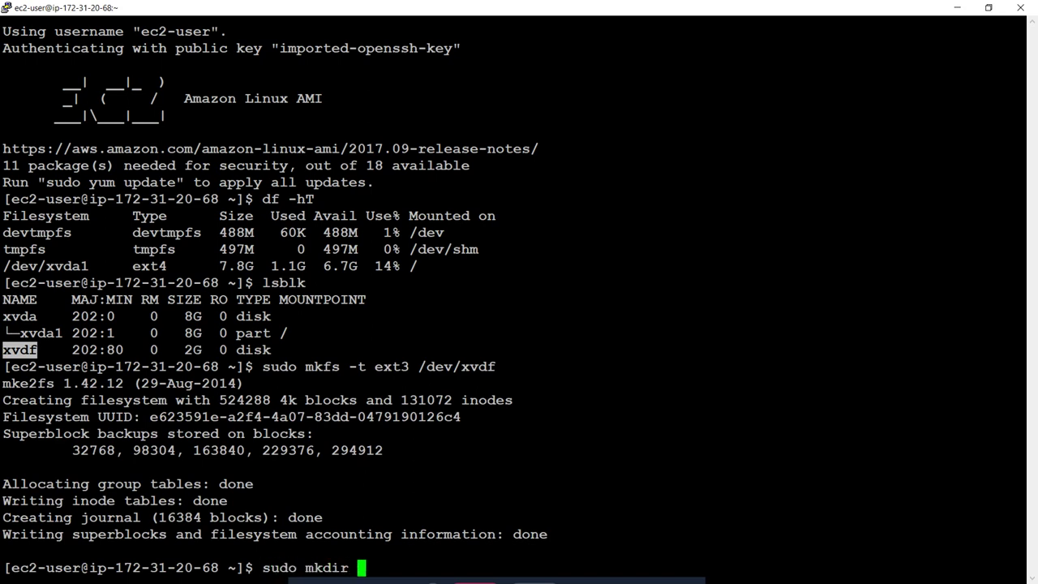
text(/)
key(BackSpace)
text(sample_)
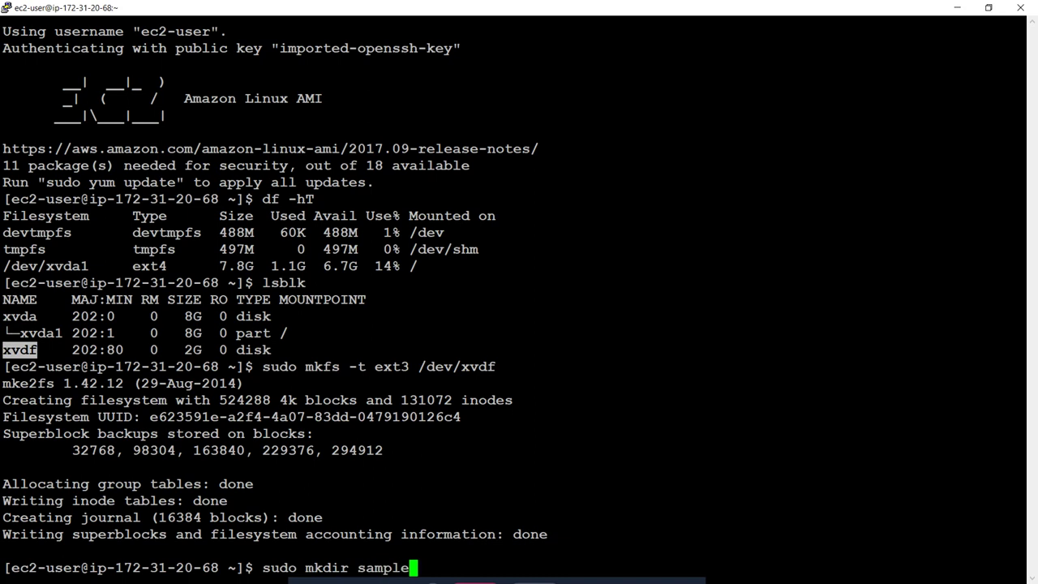
key(BackSpace)
key(BackSpace)
key(BackSpace)
key(BackSpace)
key(BackSpace)
key(BackSpace)
key(BackSpace)
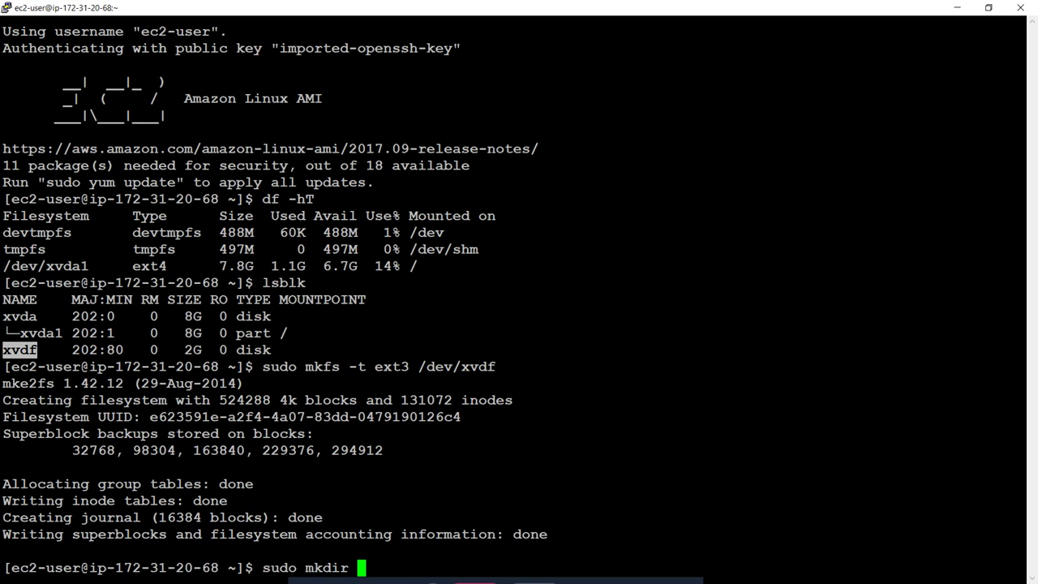
text(data-sto)
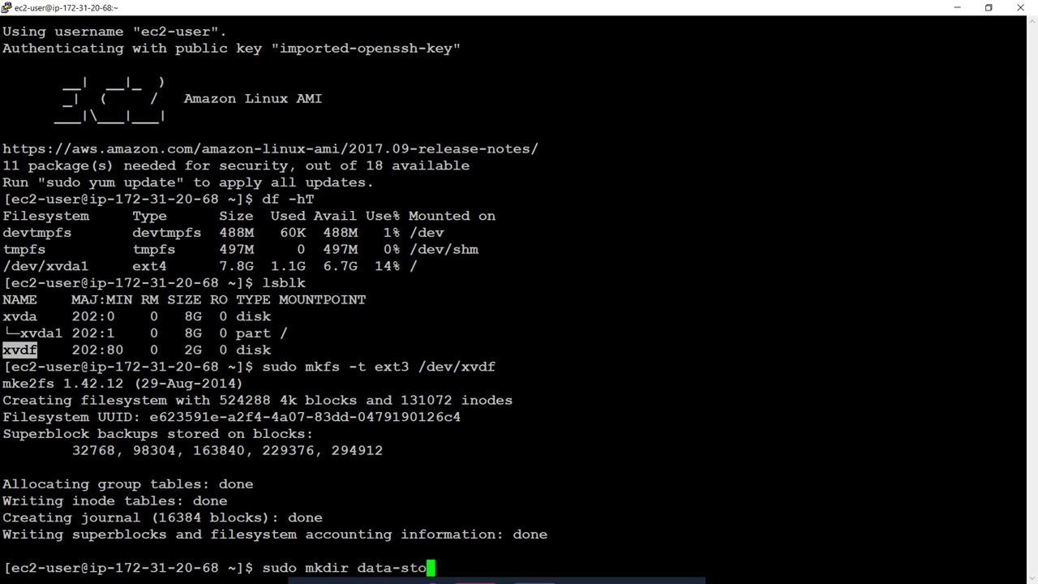
text(re)
key(Return)
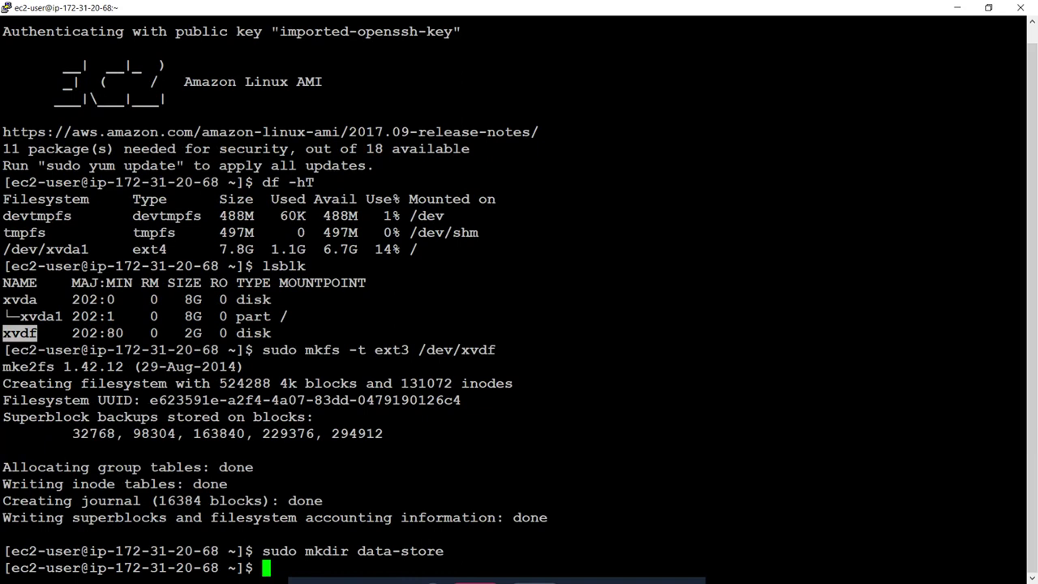
Step: Mount the new disk with sudo mount /dev/xvdf data-store and list the mounted file systems with df -hT
text(sudo moun)
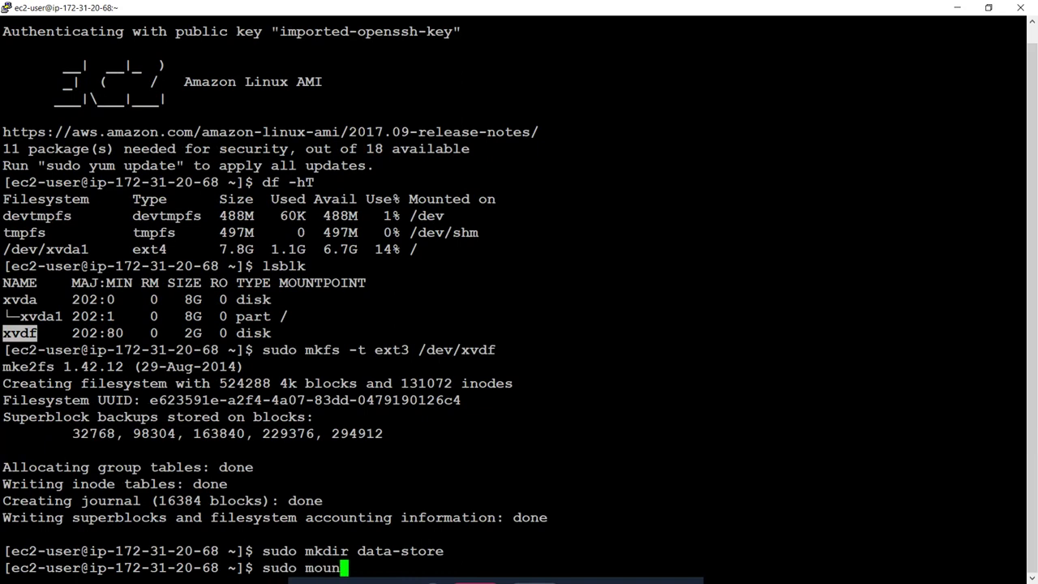
text(t /dev/x)
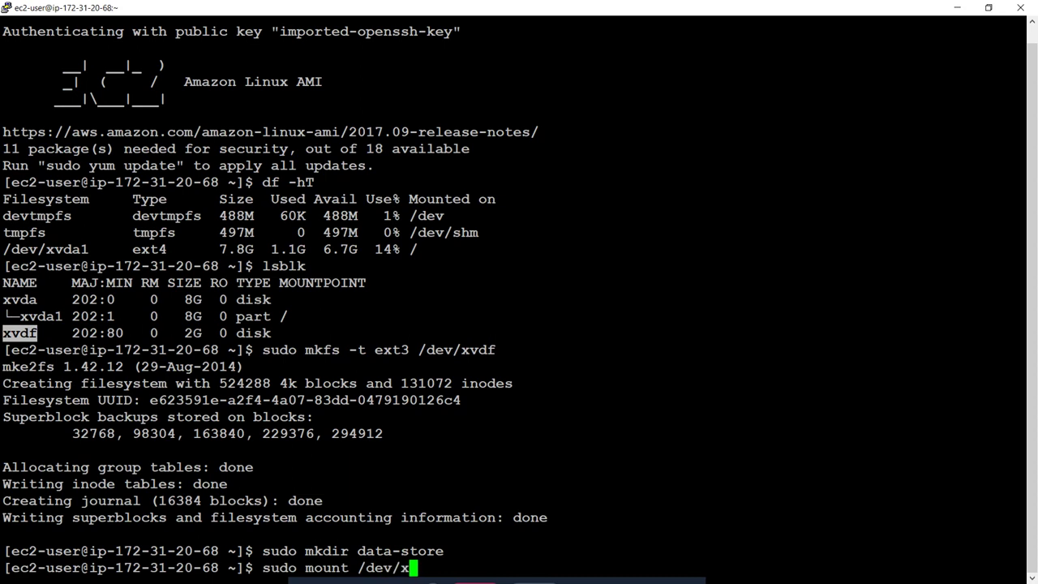
text(vdf data)
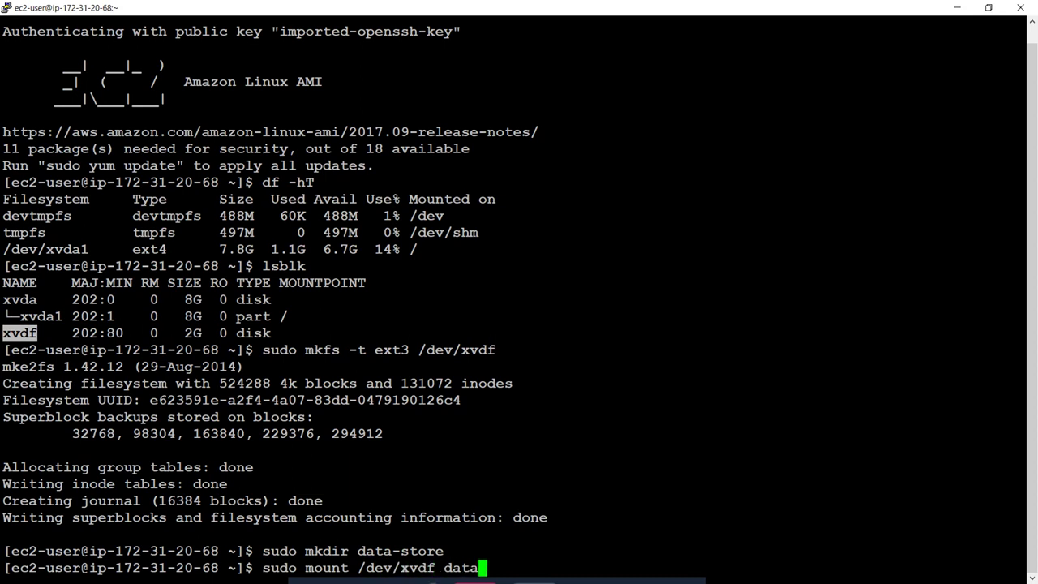
text(-store)
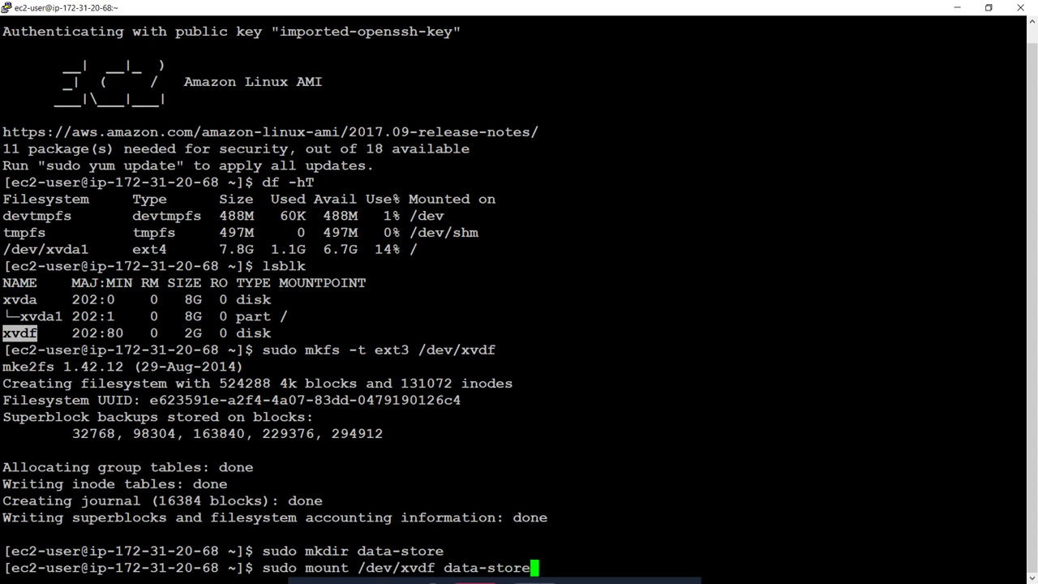
key(Return)
text(df -hT)
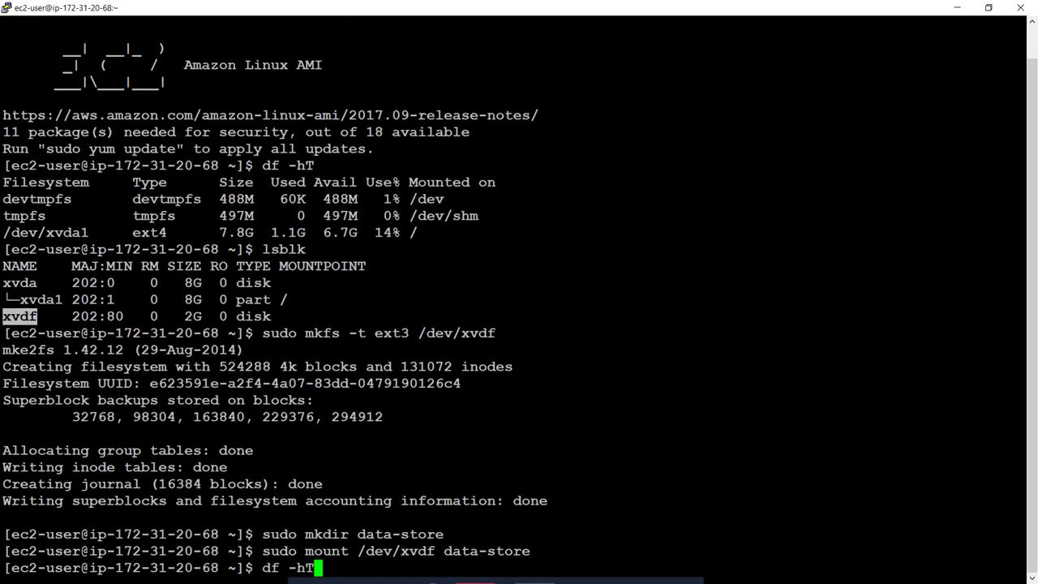
key(Return)
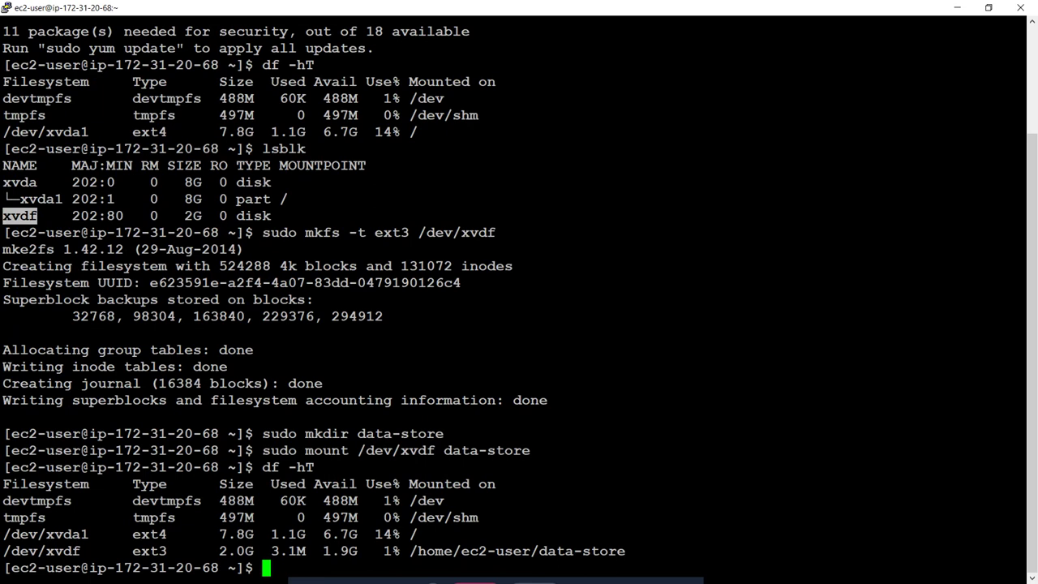
Step: Go to the mount point /home/ec2-user/data-store and list its contents with ls -ltr
text(cd)
double_click(562, 550)
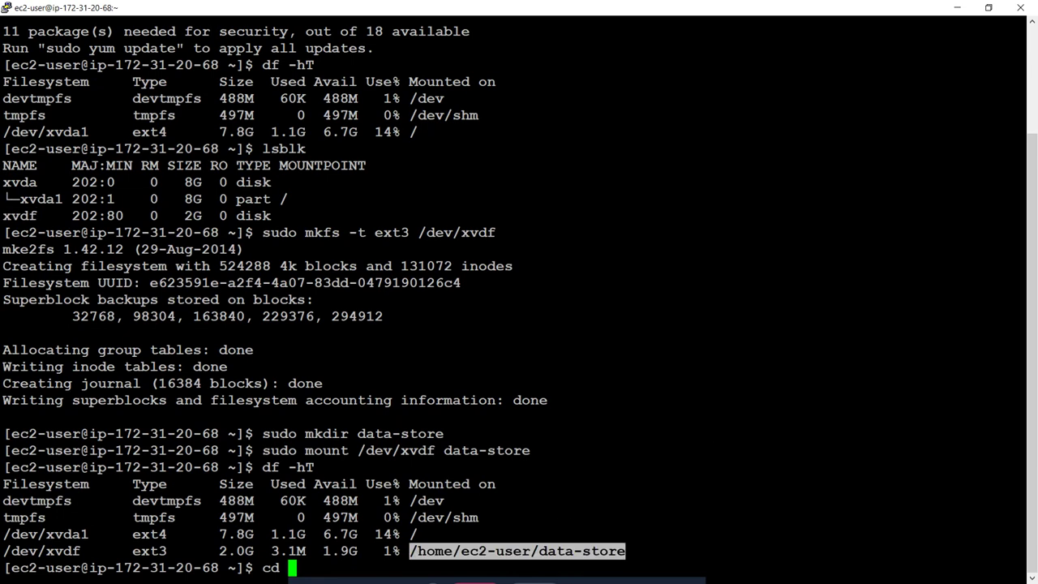
text(/home/ec2-user/data-store)
key(Return)
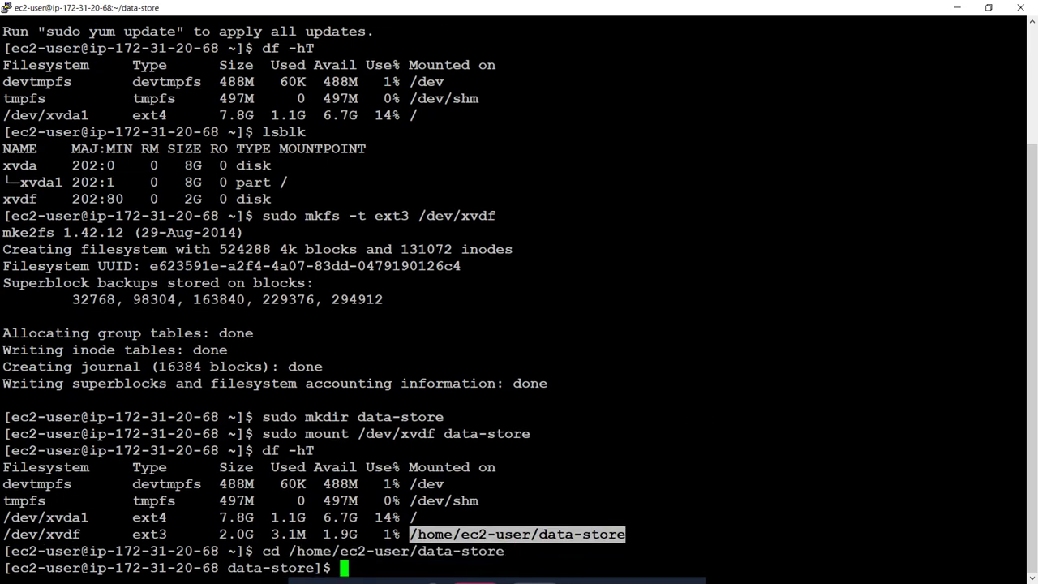
text(ls -ltr)
key(Return)
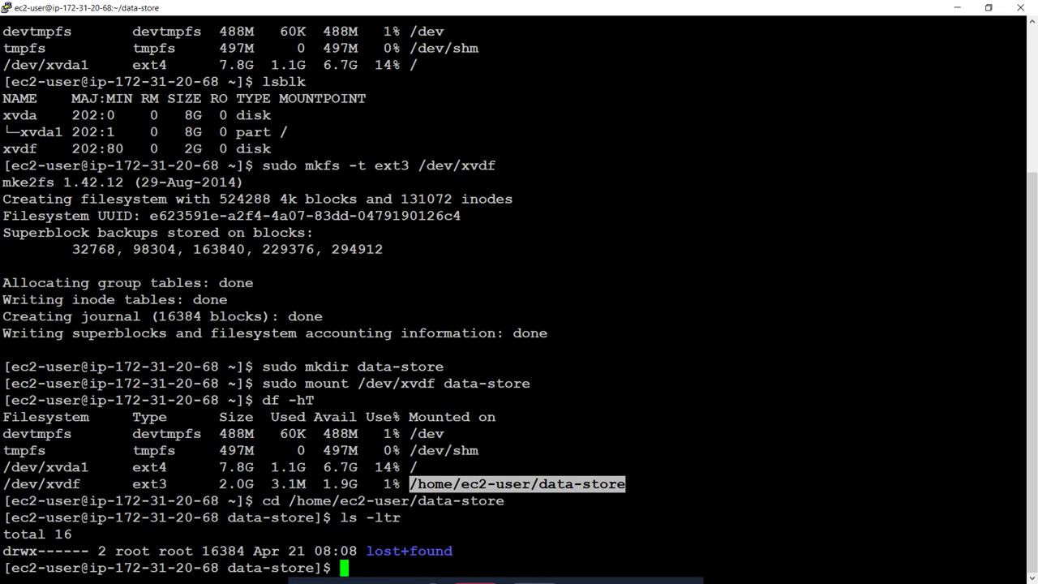
Step: Return to the home directory and give ec2-user ownership by running sudo chown -R ec2-user:ec2-user /home/ec2-user/data-store
text(cd)
key(Return)
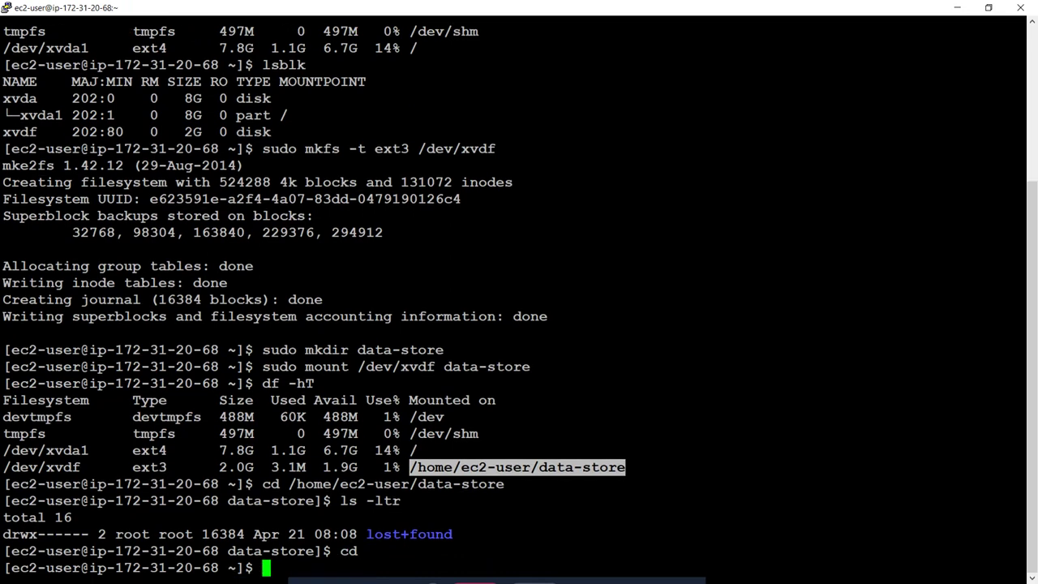
text(chmo)
key(BackSpace)
key(BackSpace)
text(ow)
key(BackSpace)
key(BackSpace)
key(BackSpace)
key(BackSpace)
text(sudo )
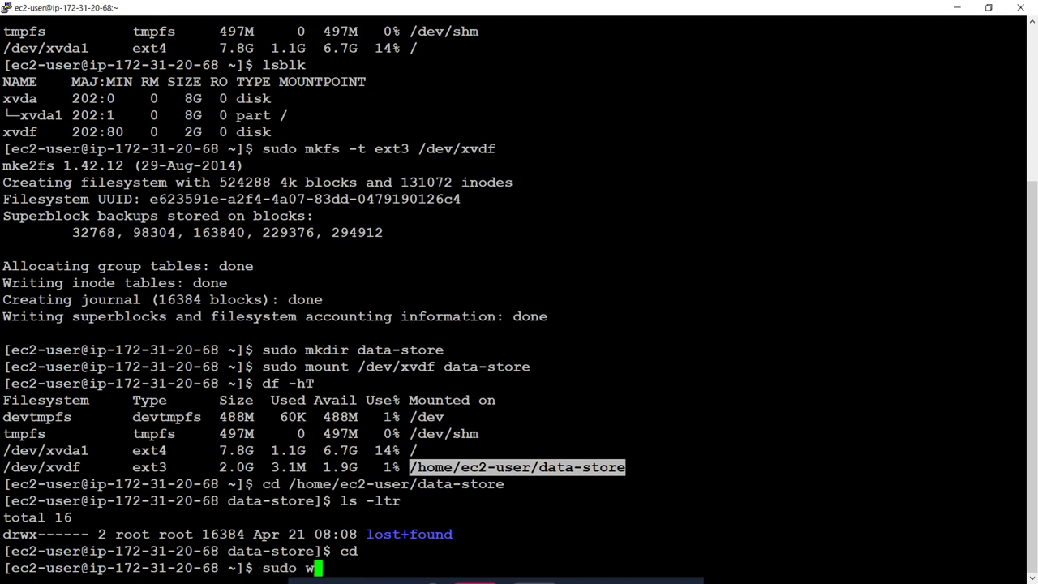
text(chown )
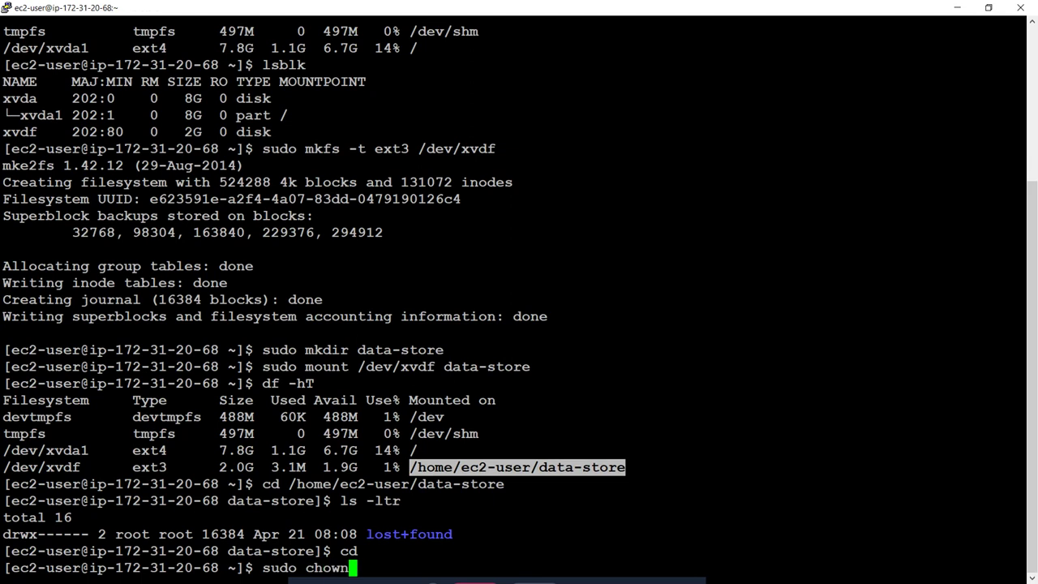
text(-)
text(R ec2-uer)
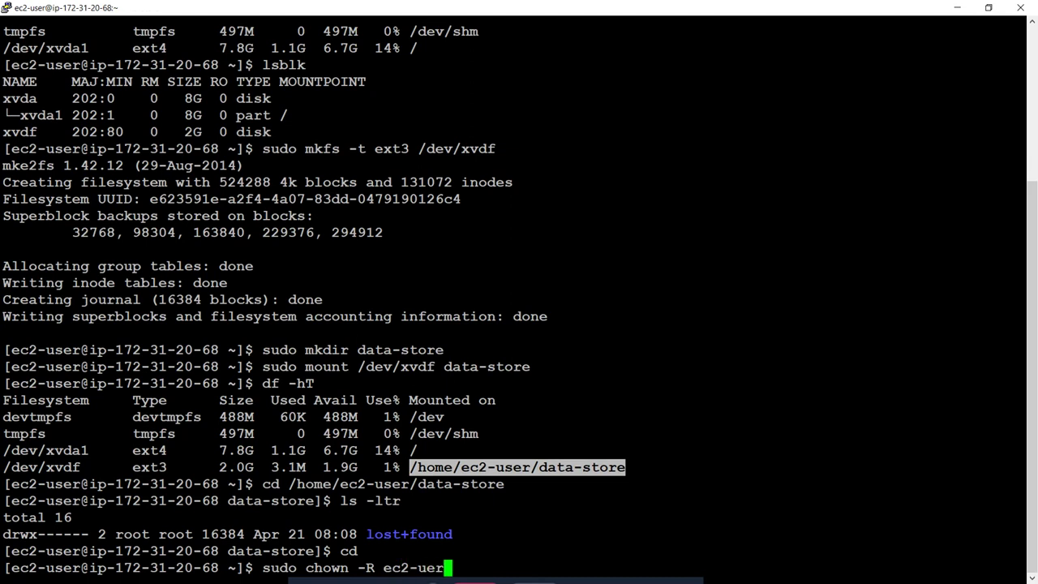
key(BackSpace)
key(BackSpace)
text(ser:ec2-)
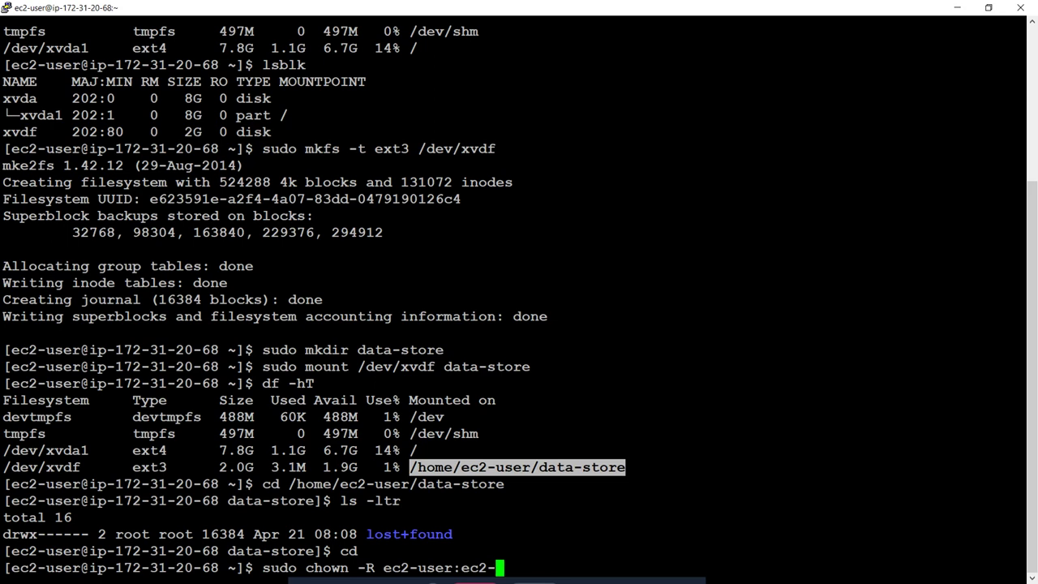
text(user)
right_click(689, 441)
key(Return)
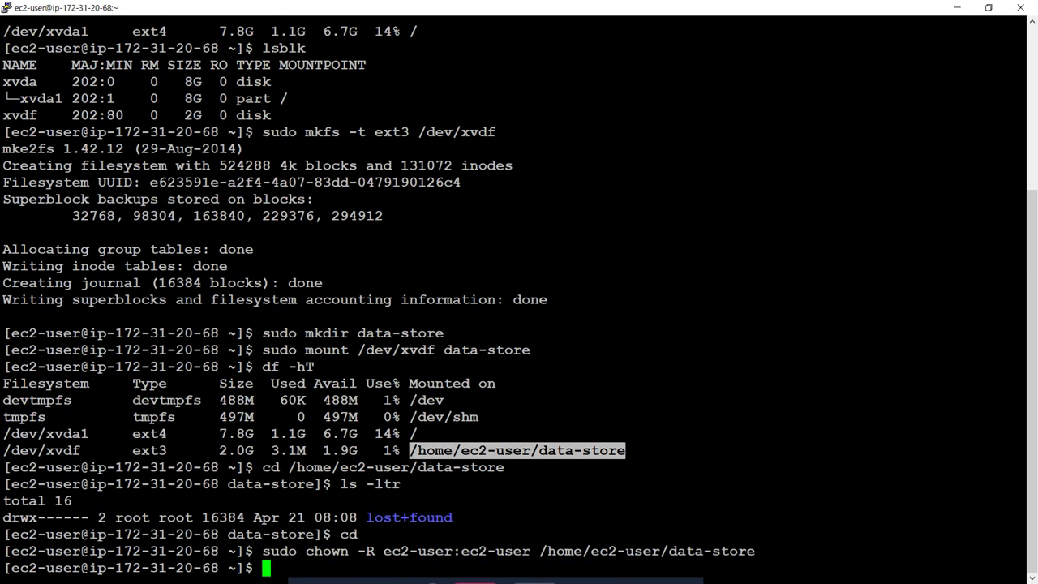
Step: Go back into /home/ec2-user/data-store and run ls -ltr to compare the owner of lost+found with the earlier listing
text(ls)
key(BackSpace)
key(BackSpace)
text(cd)
right_click(690, 440)
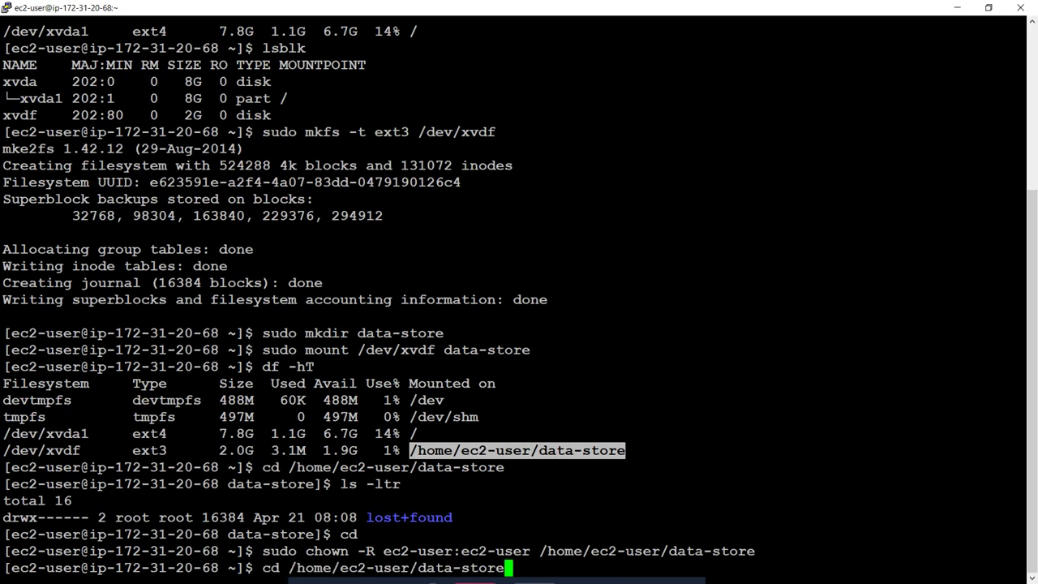
key(Return)
text(ls -ltr)
key(Return)
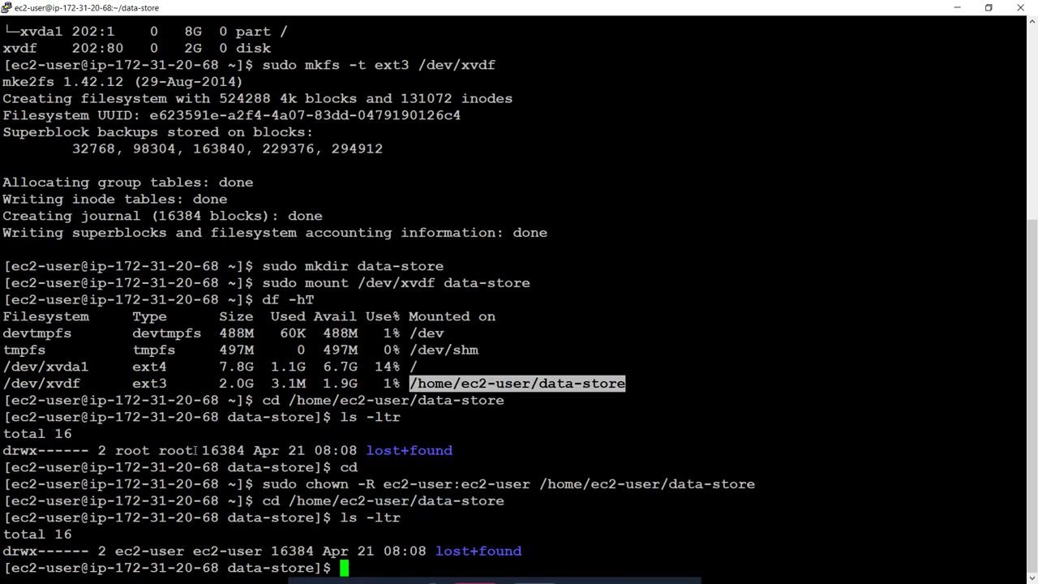
drag(107, 450, 193, 450)
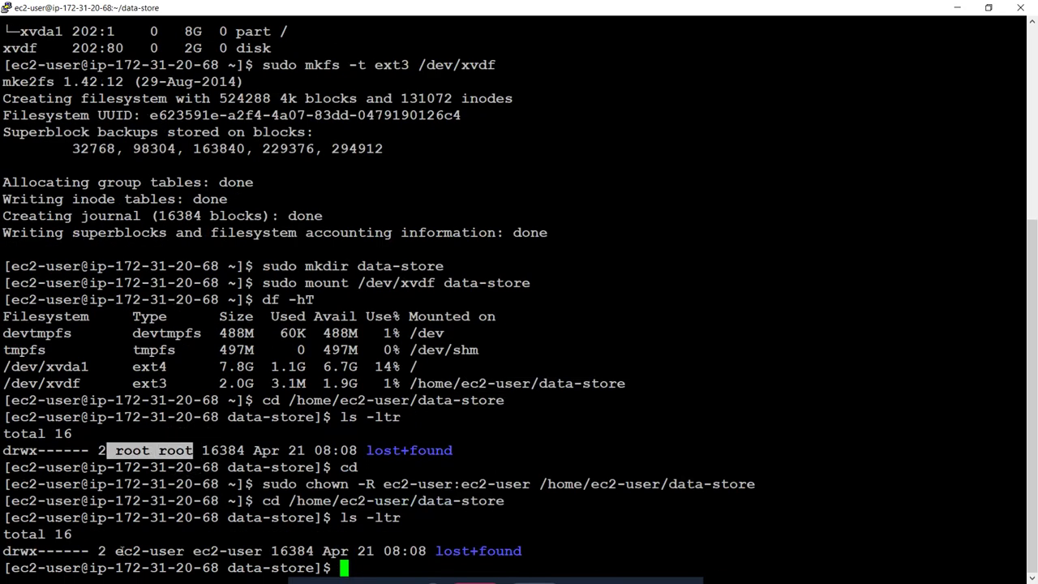
drag(119, 551, 253, 550)
click(598, 545)
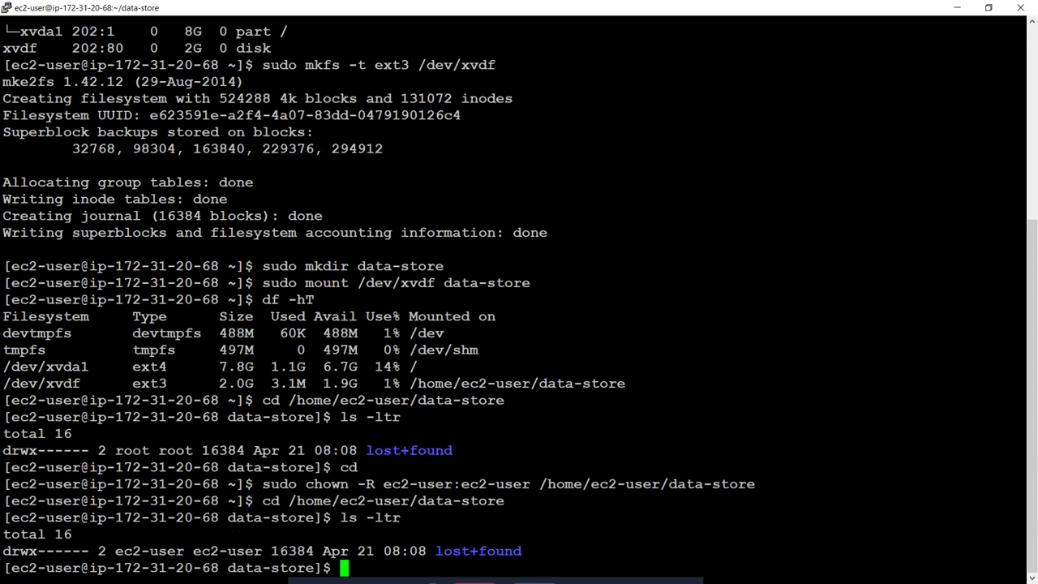
Step: Create a directory named data01 inside data-store with mkdir
text(mdir data01)
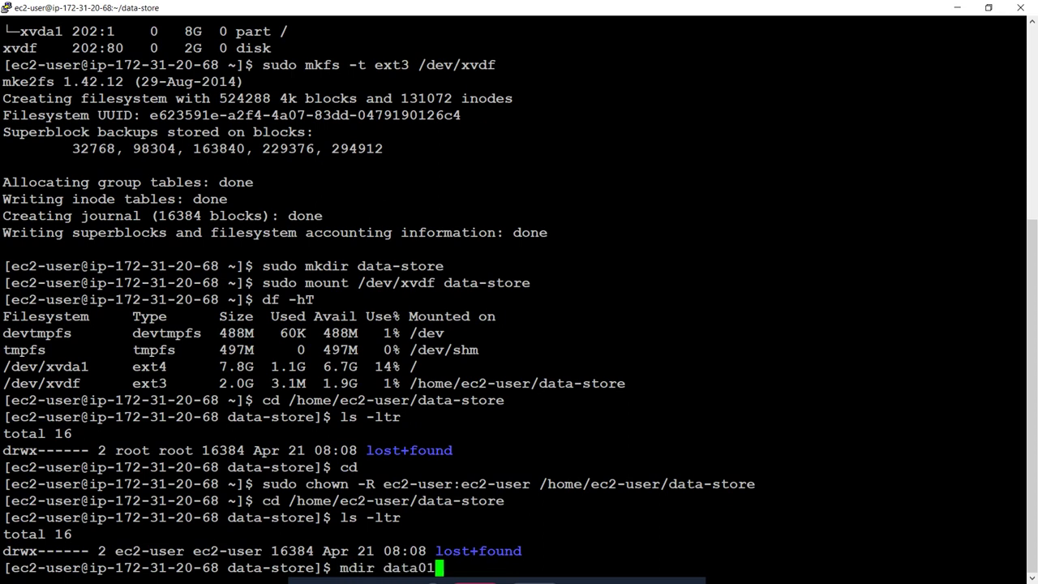
key(Return)
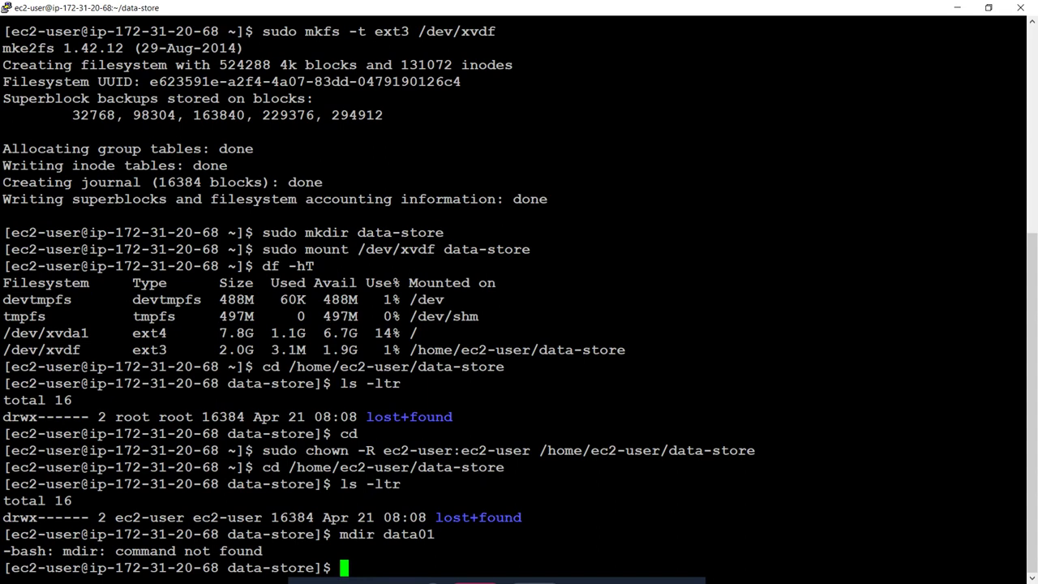
text(mkdir data01)
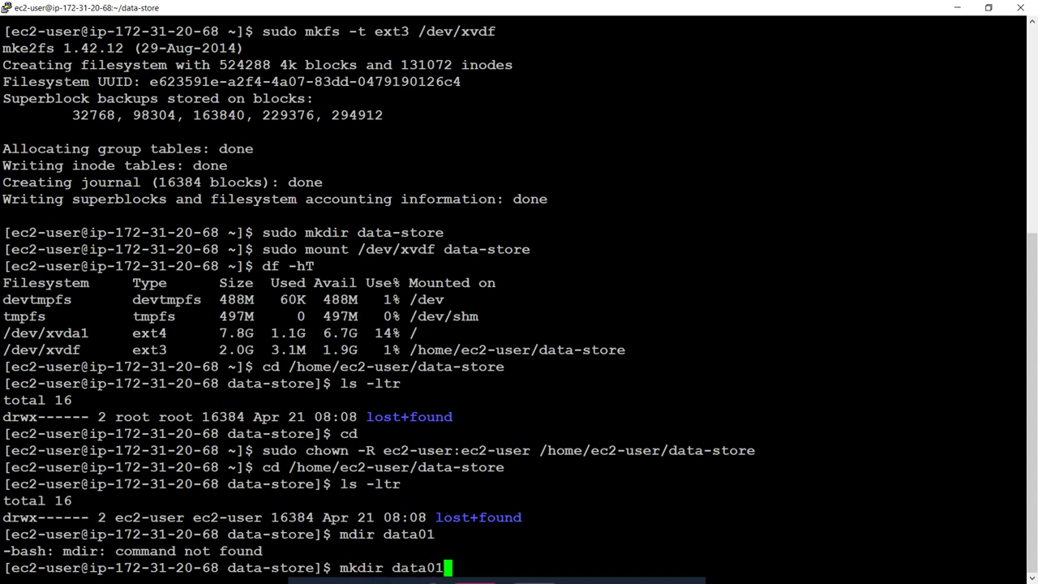
key(Return)
Step: Change into the data01 directory and list its contents with ls -ltr
text(cd data)
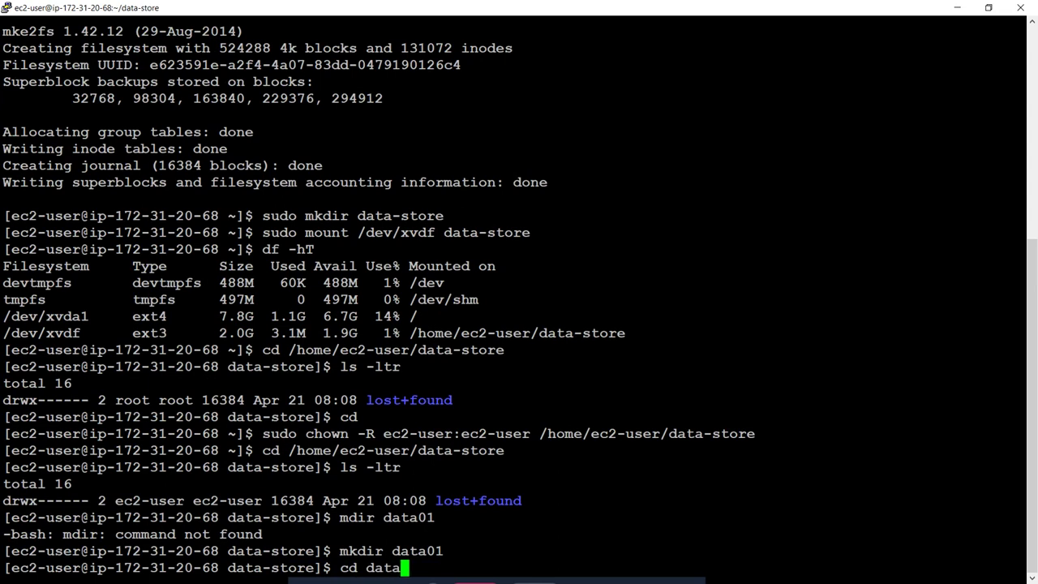
key(Tab)
key(Return)
text(ls -ltr)
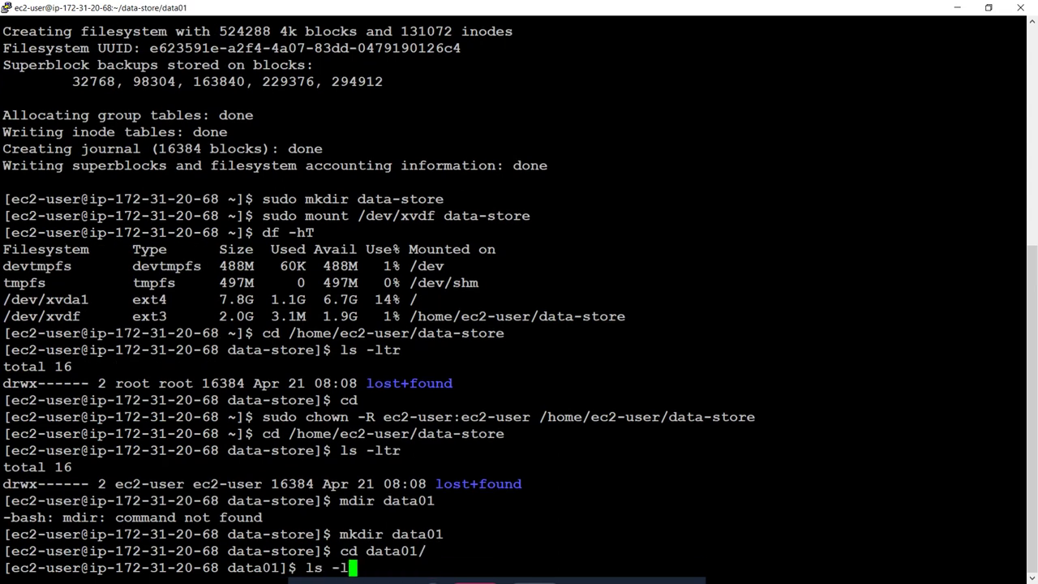
key(Return)
Step: Create text.txt in vi with the copied line "Find free software trial products in the AWS Marketplace", save it and print it with cat
text(vi )
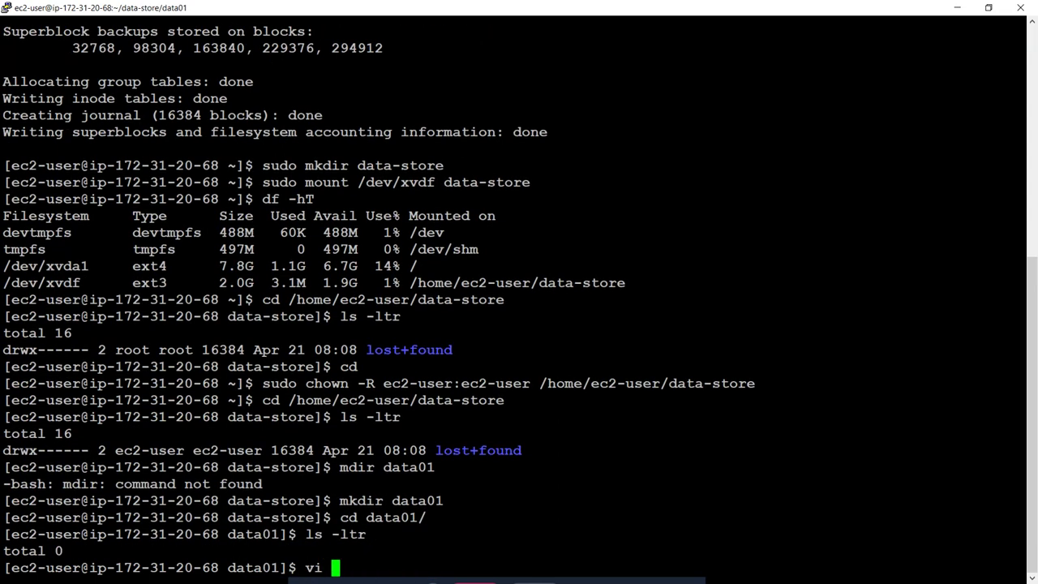
text(text.txt)
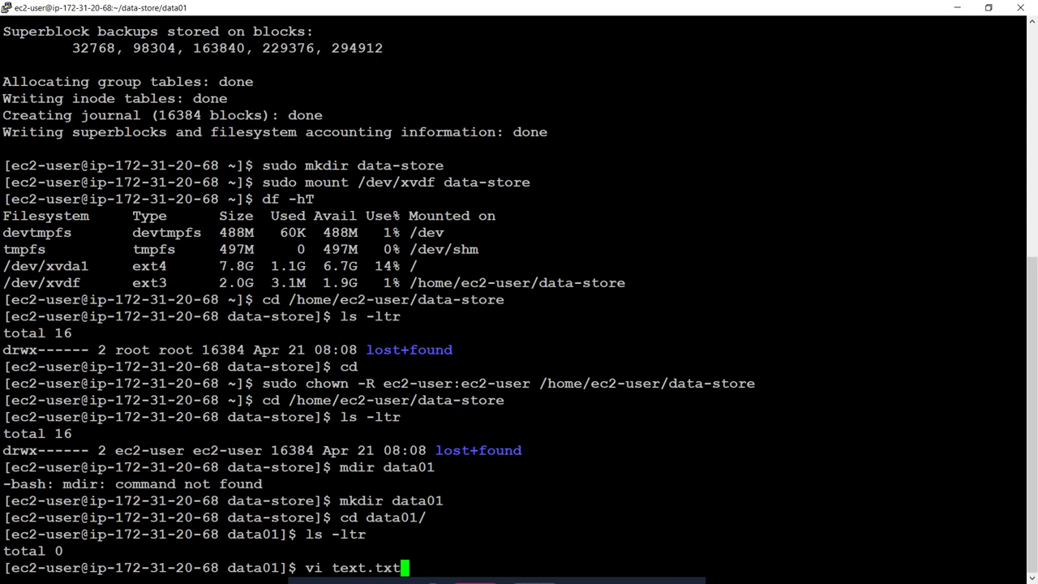
key(Return)
key(i)
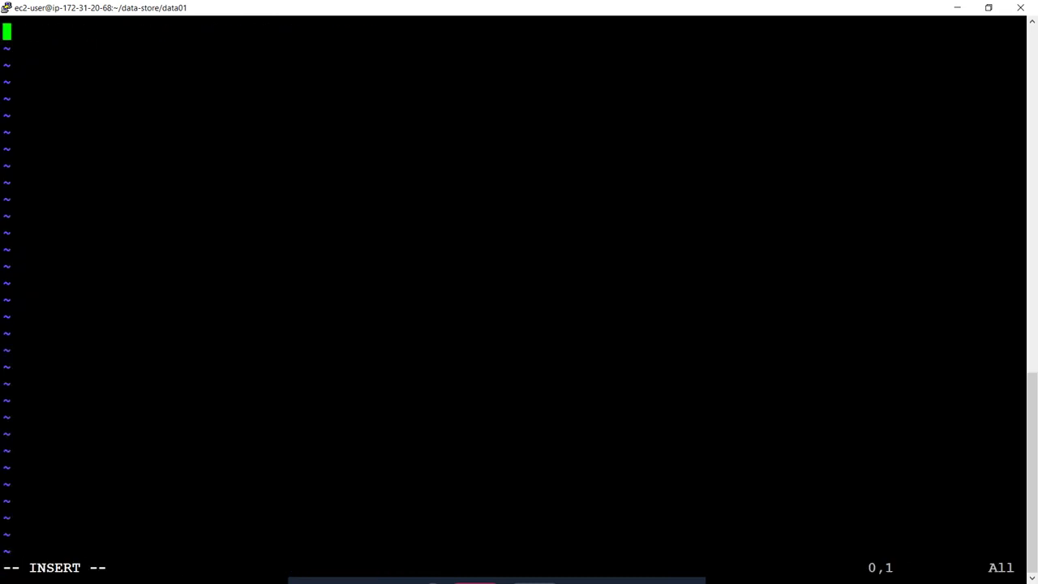
right_click(409, 133)
key(Escape)
text(:wq)
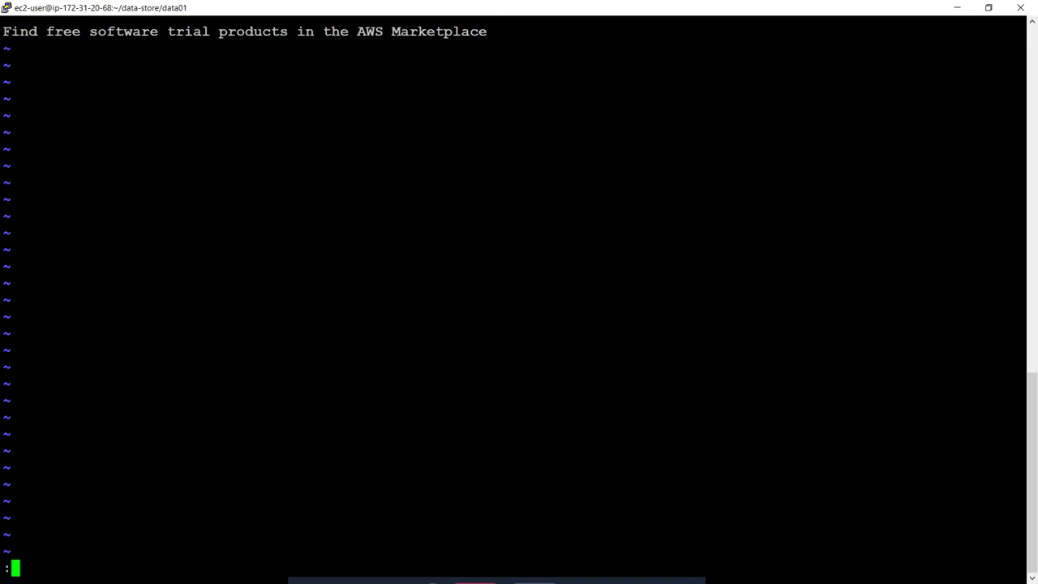
key(Return)
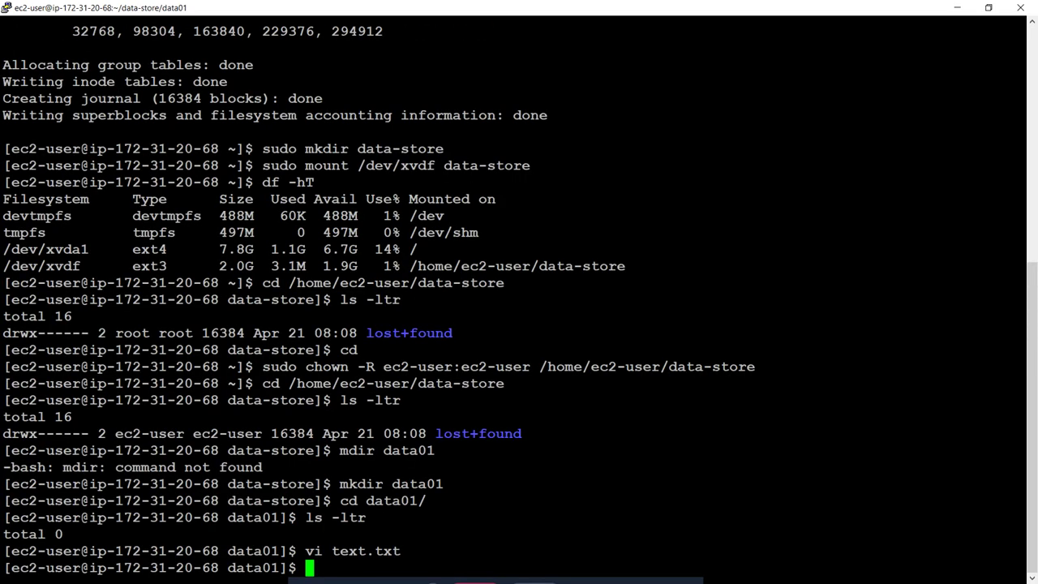
text(cat text.txt)
key(Return)
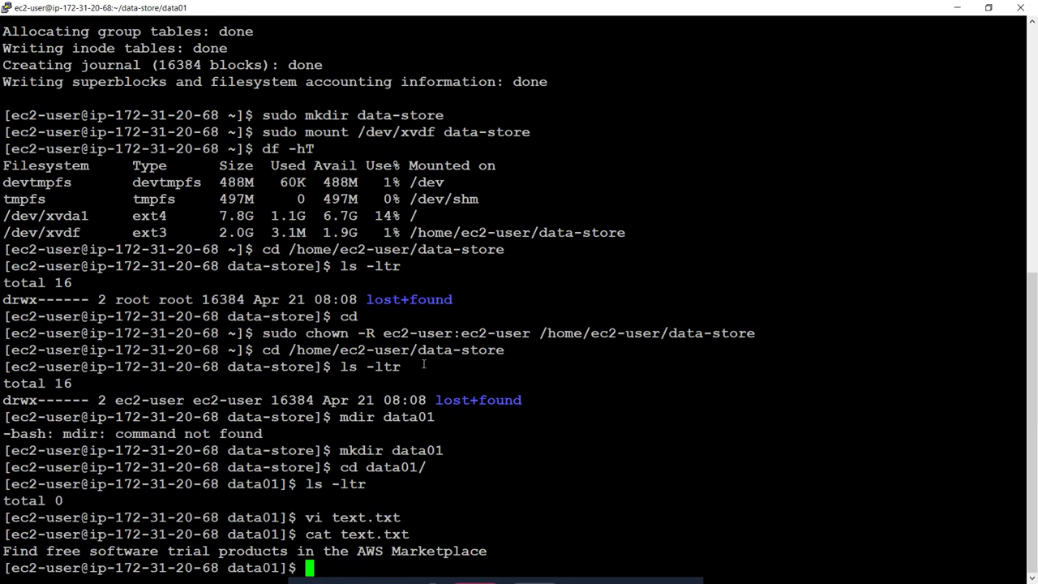
Step: Switch to the EC2 console in the browser and set the 2 GiB volume's size to 4 GiB in the Modify Volume dialog
key(alt+Tab)
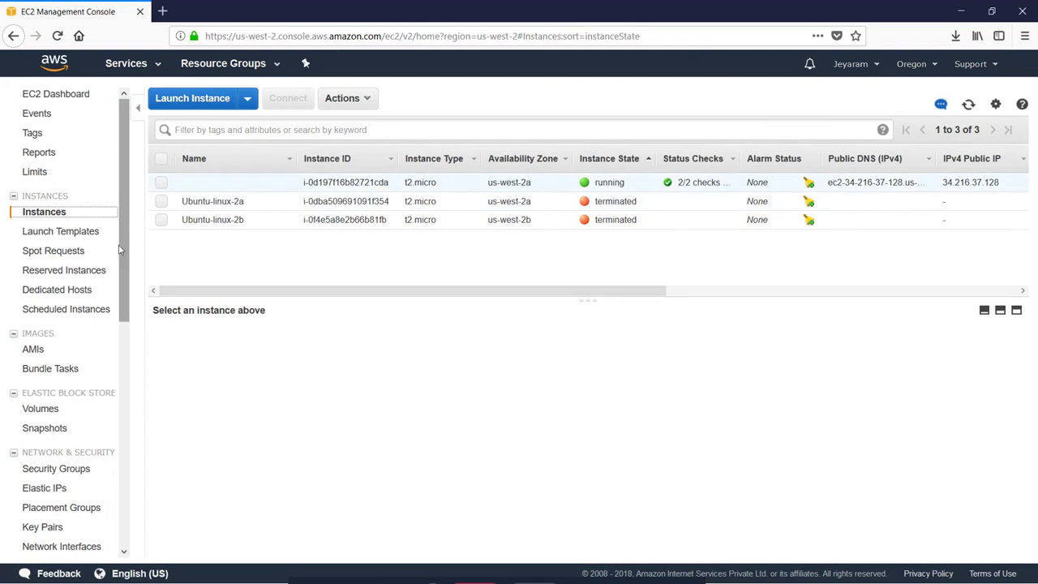
click(36, 410)
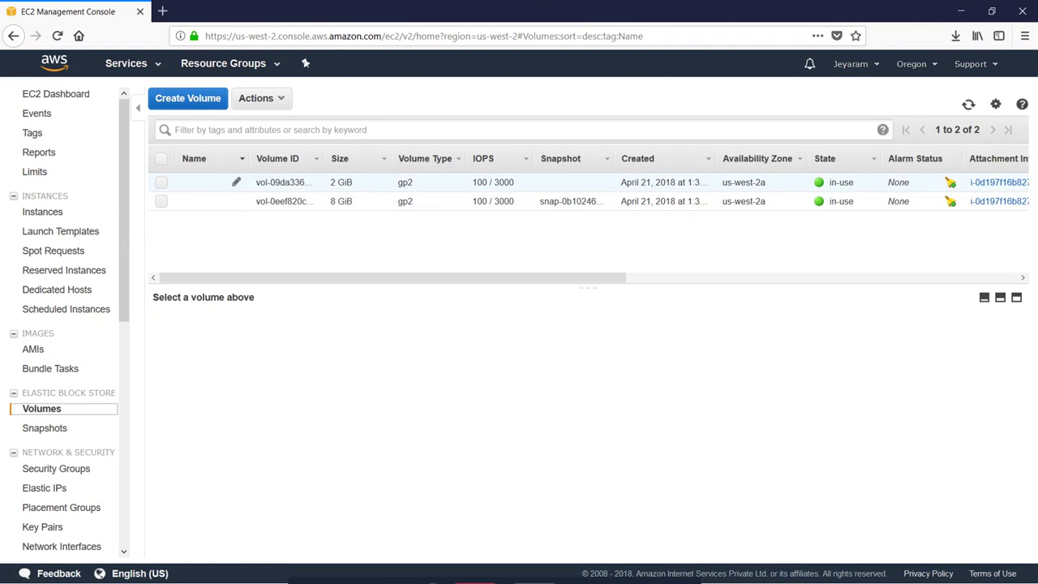
click(162, 184)
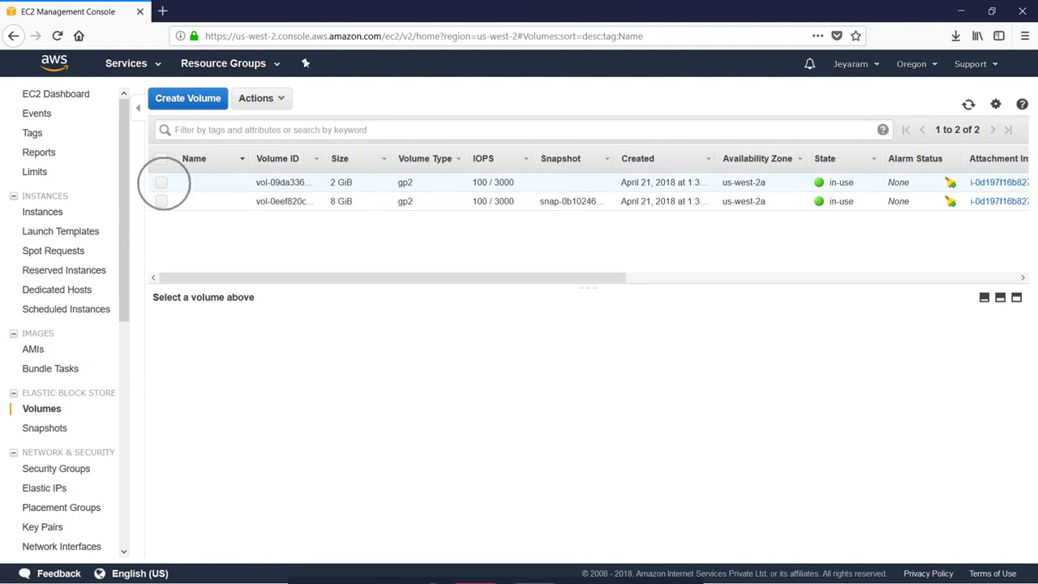
click(278, 100)
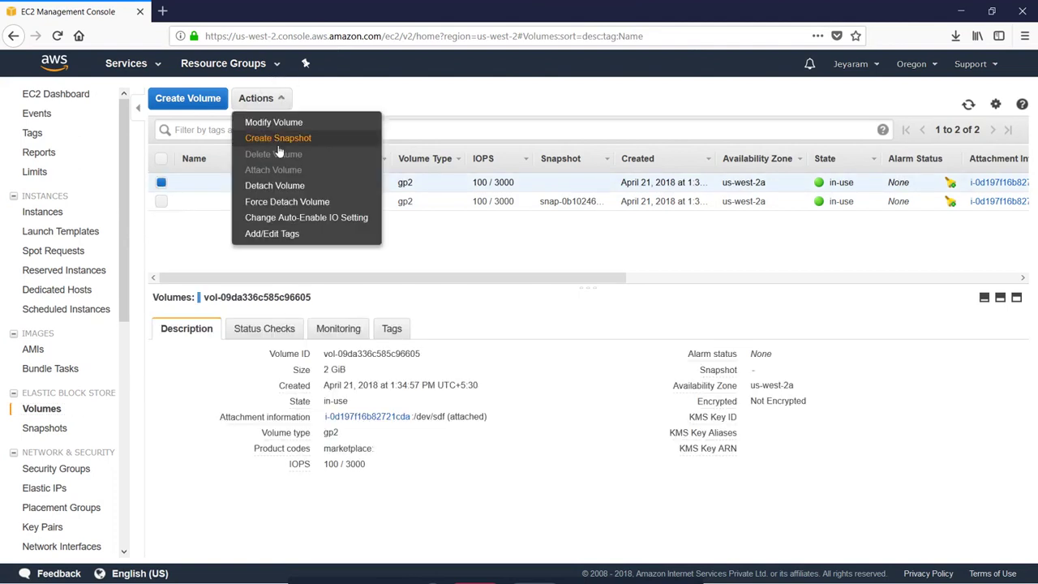
click(274, 122)
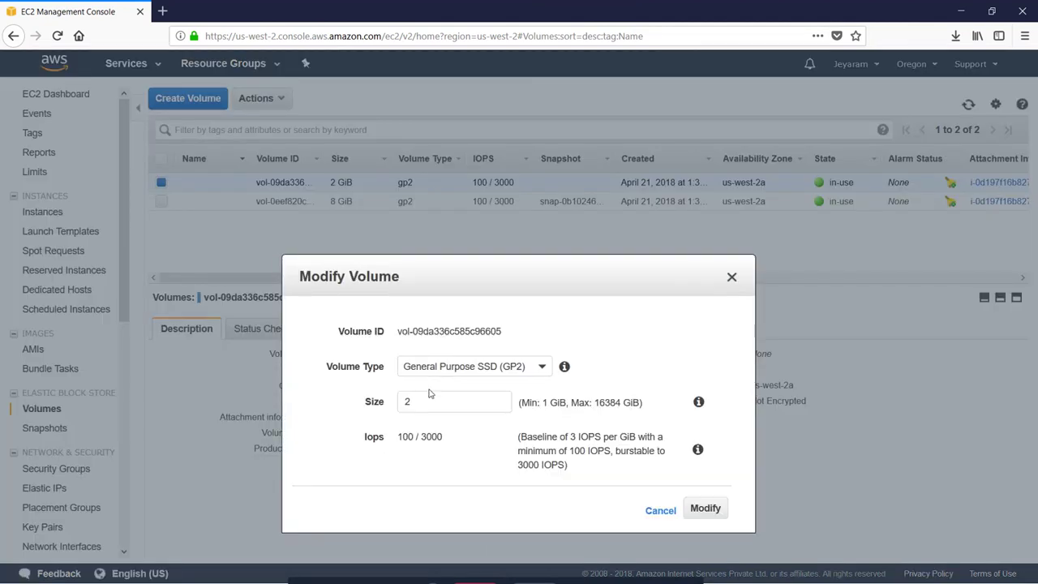
drag(428, 396, 303, 398)
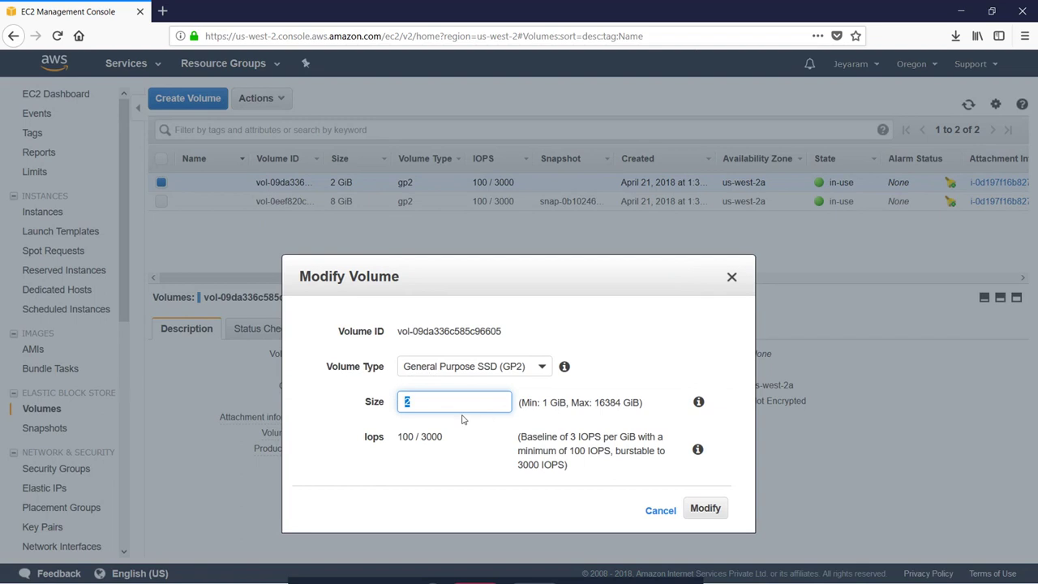
text(4)
click(633, 367)
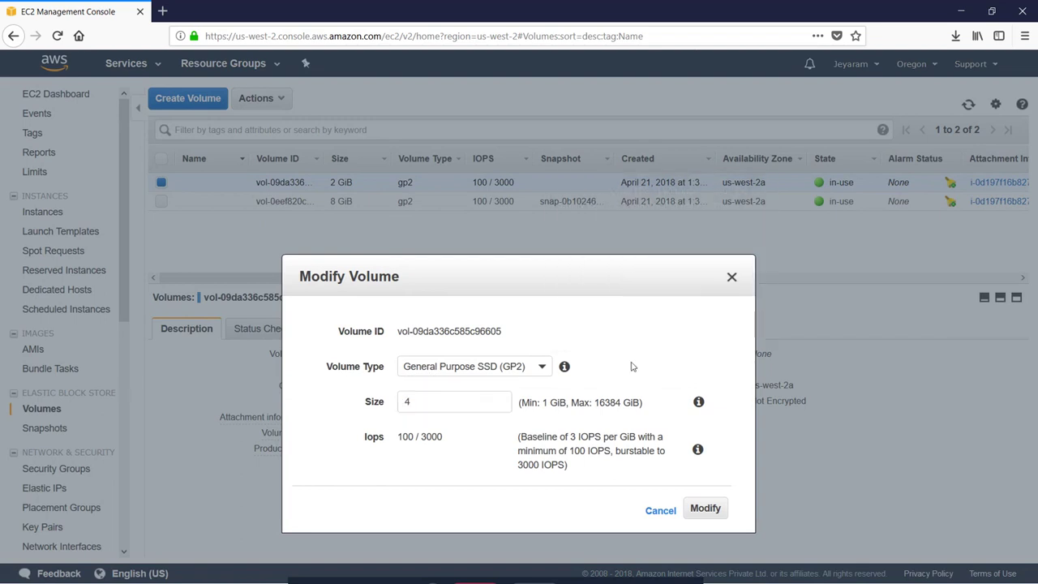
Step: Examine the volume types offered for the volume without choosing another one
click(540, 369)
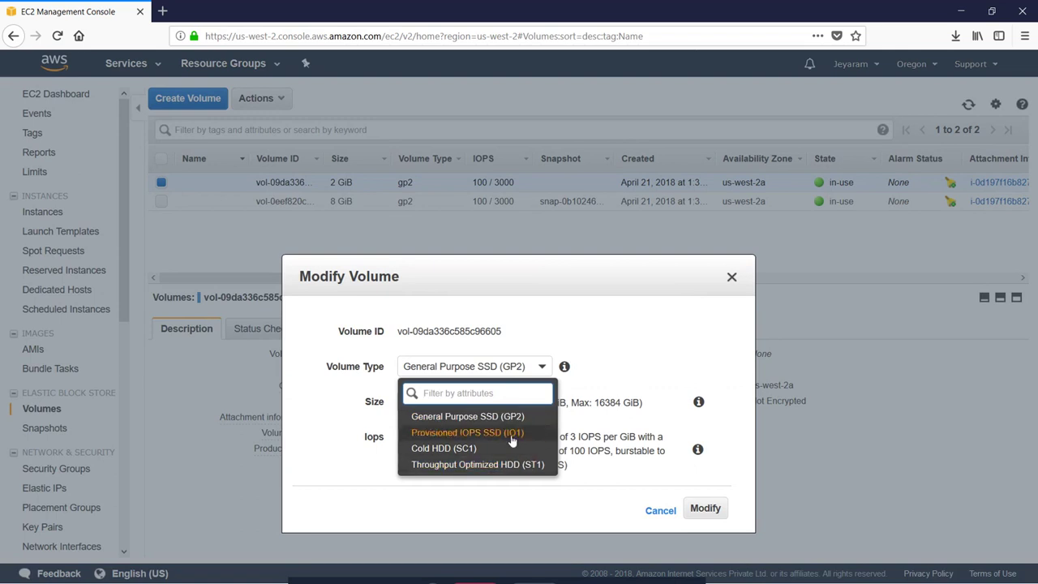
click(654, 363)
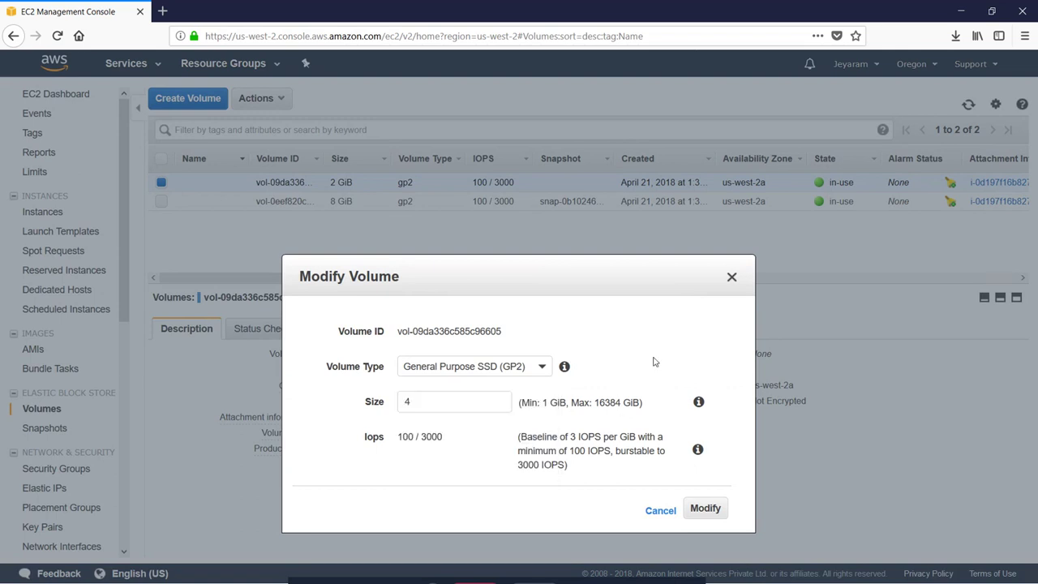
click(542, 369)
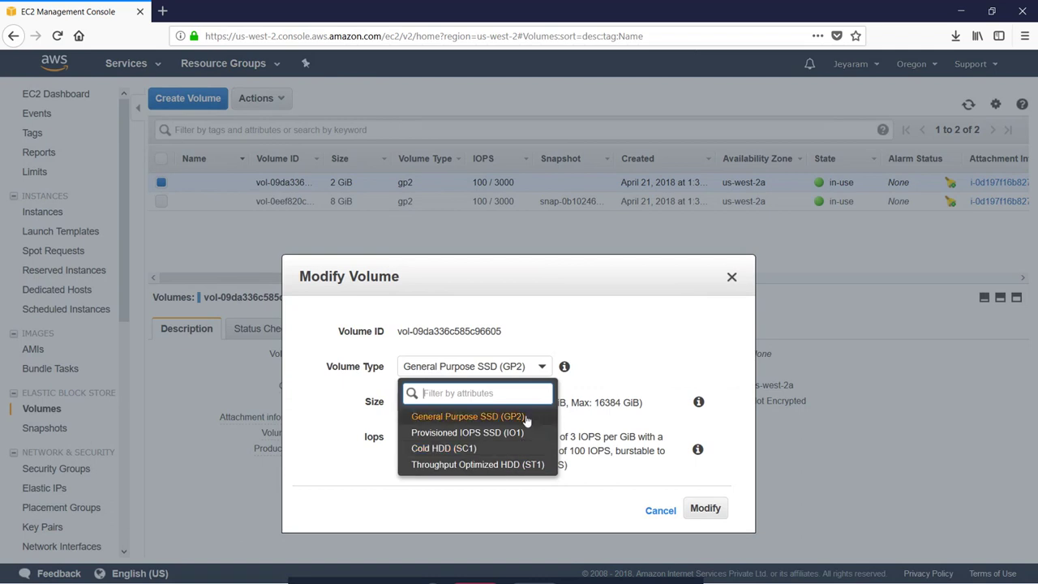
click(652, 372)
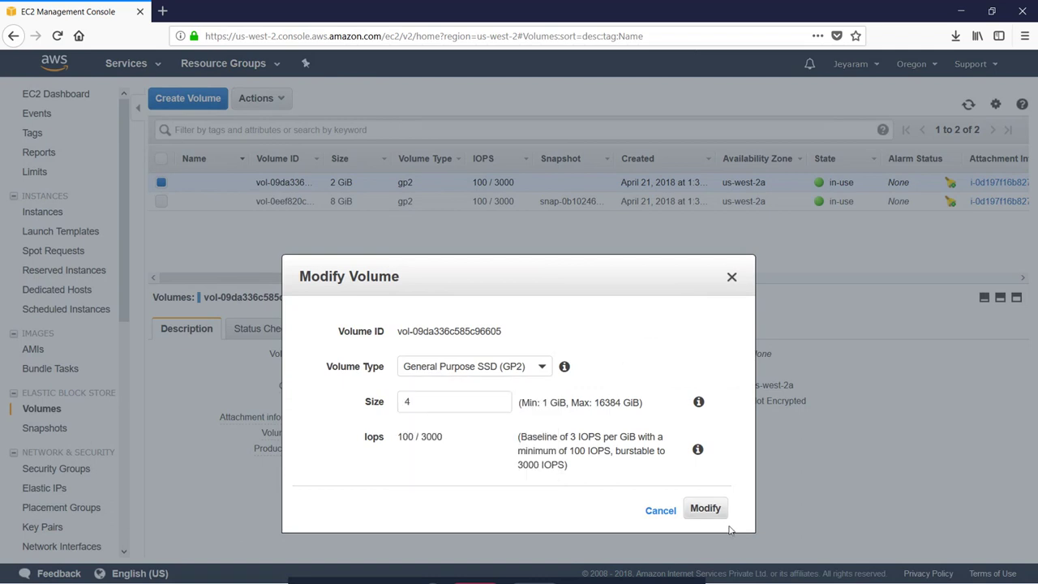
Step: Apply and confirm the volume's modification to 4 GiB, then refresh the volumes list to check its size and state
click(705, 508)
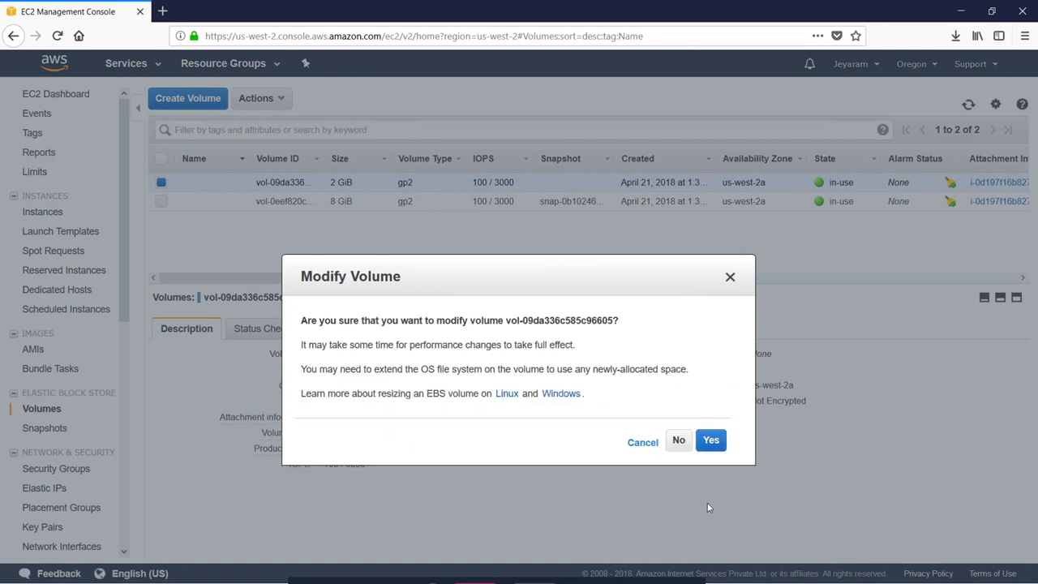
click(710, 451)
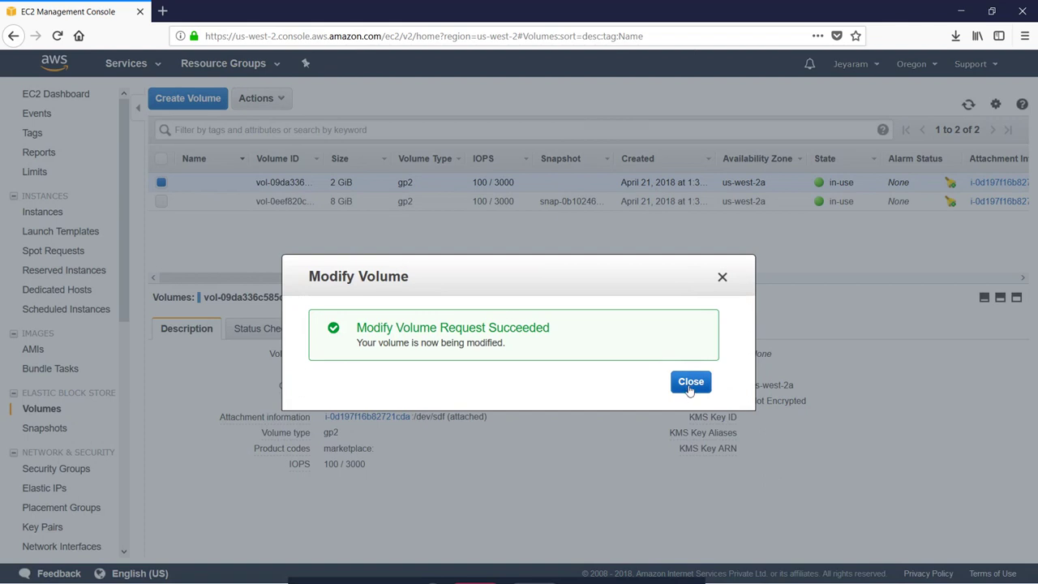
click(690, 382)
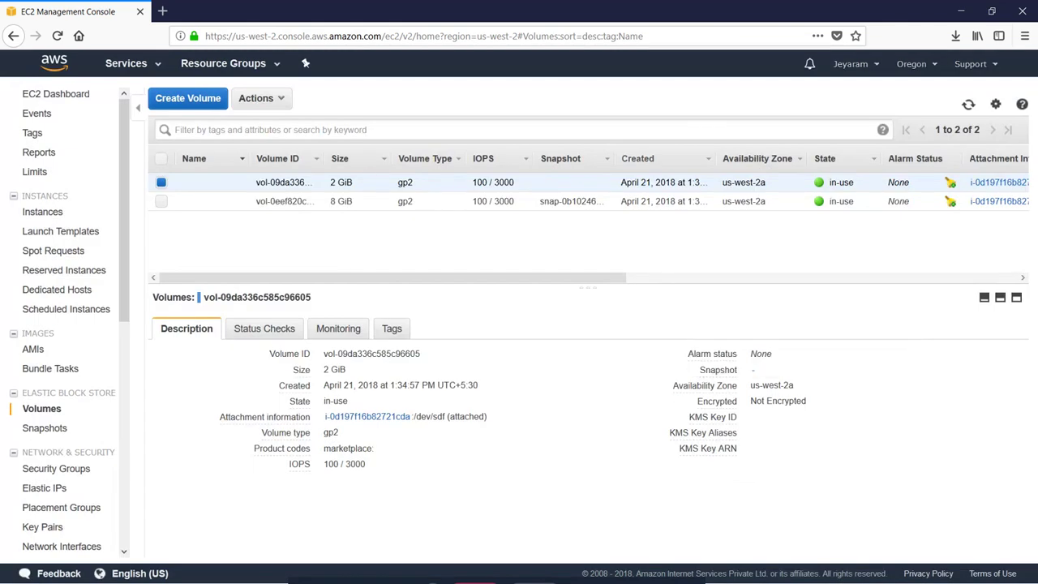
click(969, 105)
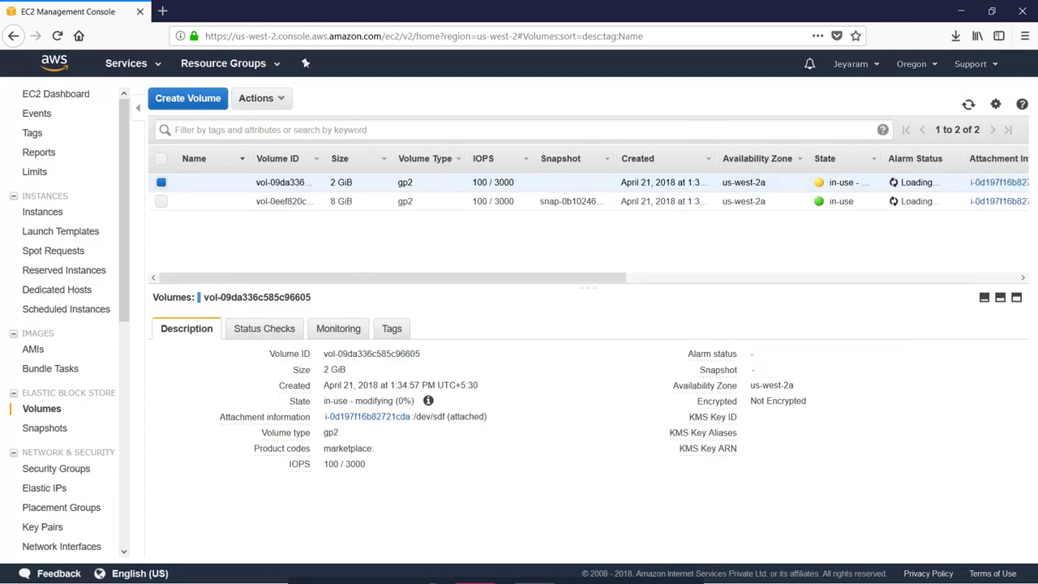
click(968, 104)
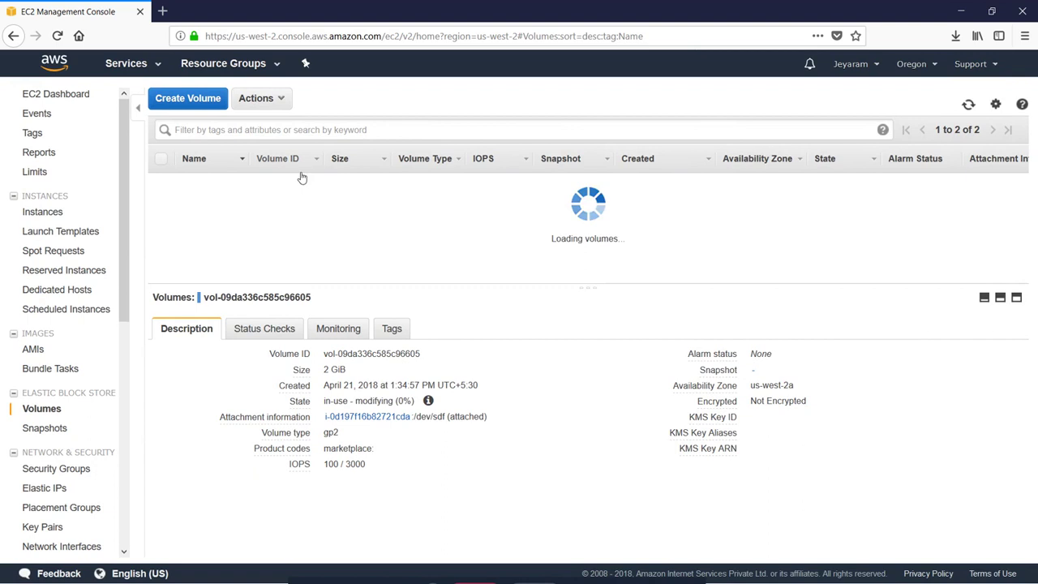
click(968, 104)
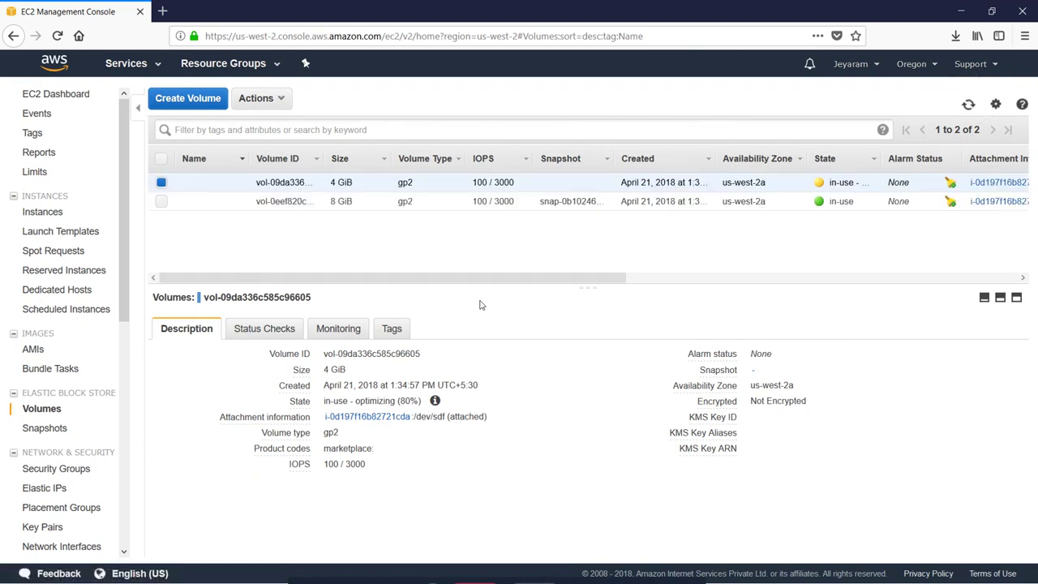
Step: Switch to the PuTTY terminal, run df -hT, and compare the size of /dev/xvdf with the volume size in the EC2 console
key(alt+Tab)
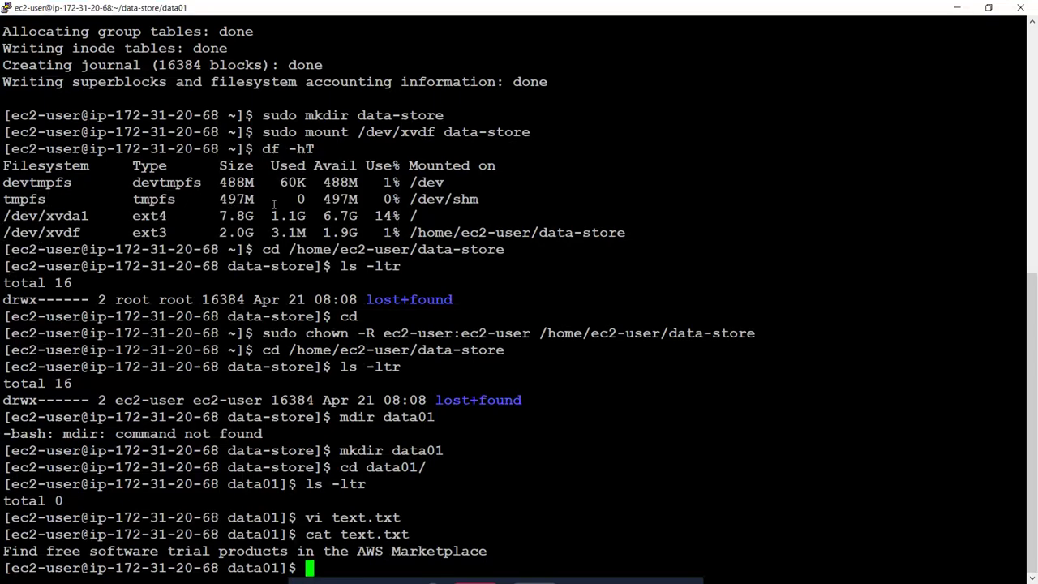
text(df -hT)
key(Return)
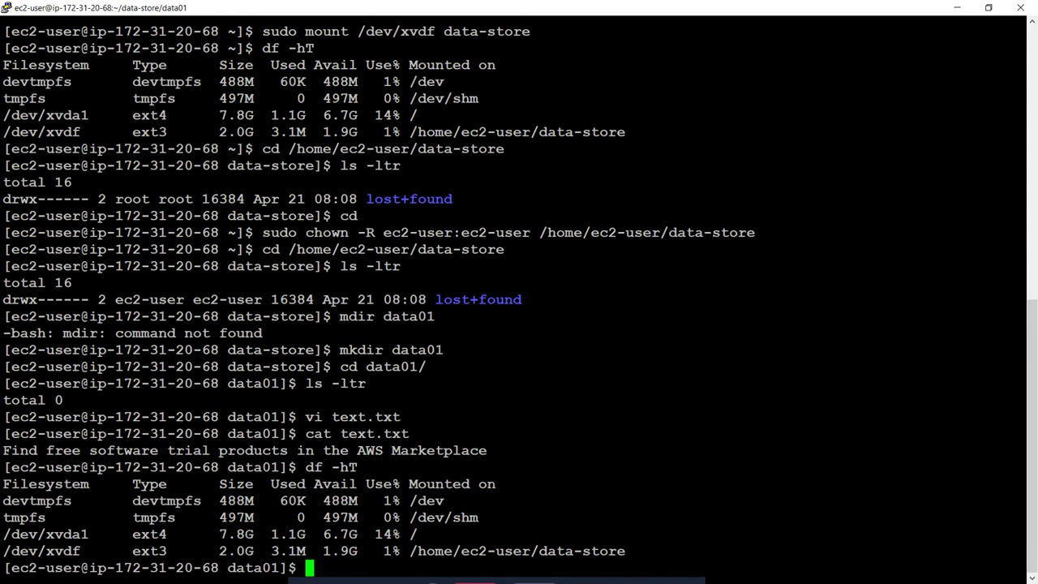
double_click(245, 551)
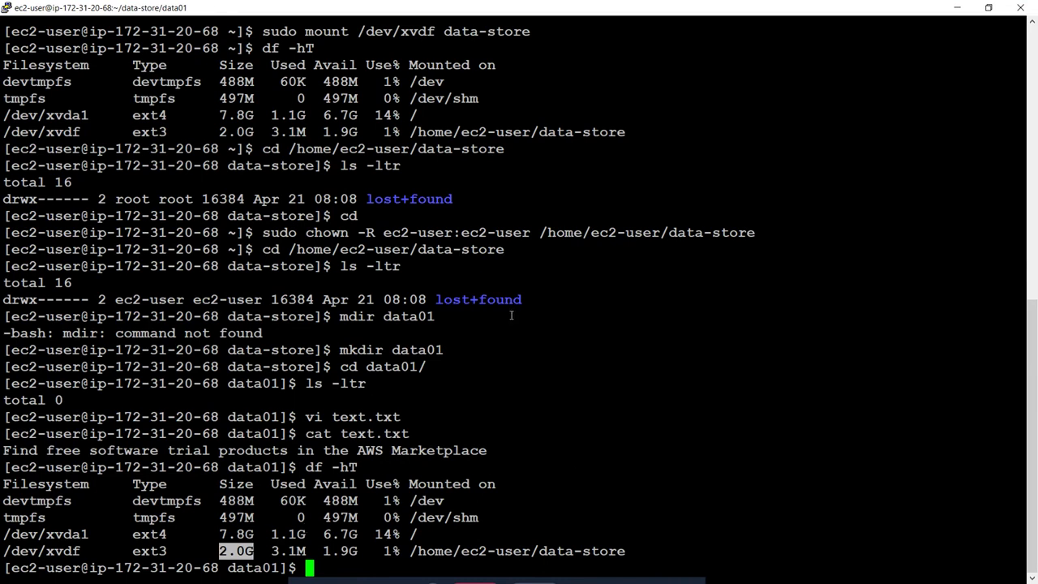
key(alt+Tab)
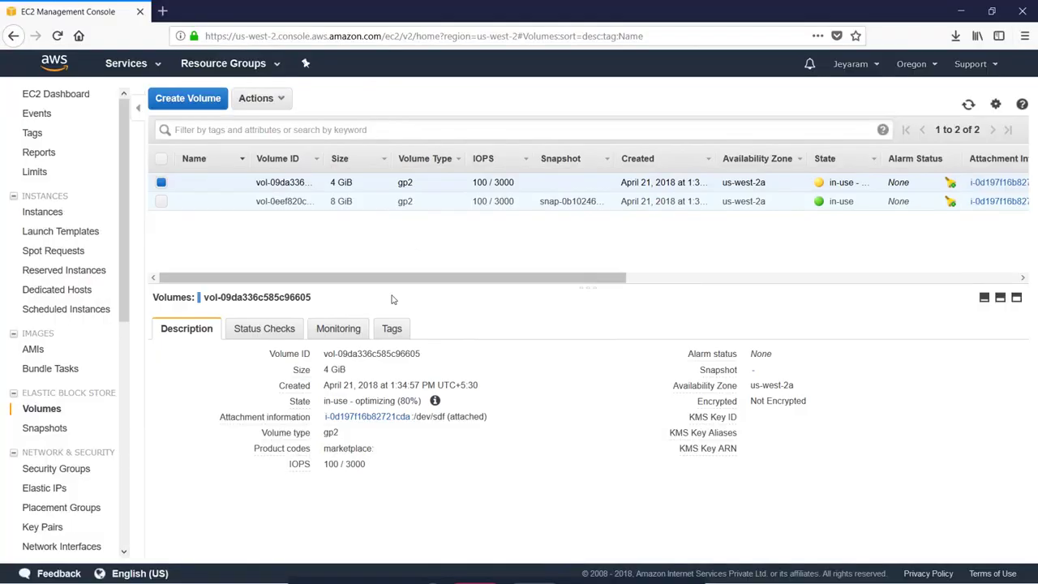
Step: Switch back to the PuTTY terminal and try to force a file system check with sudo e2fsck -f /dev/xvdf
key(alt+Tab)
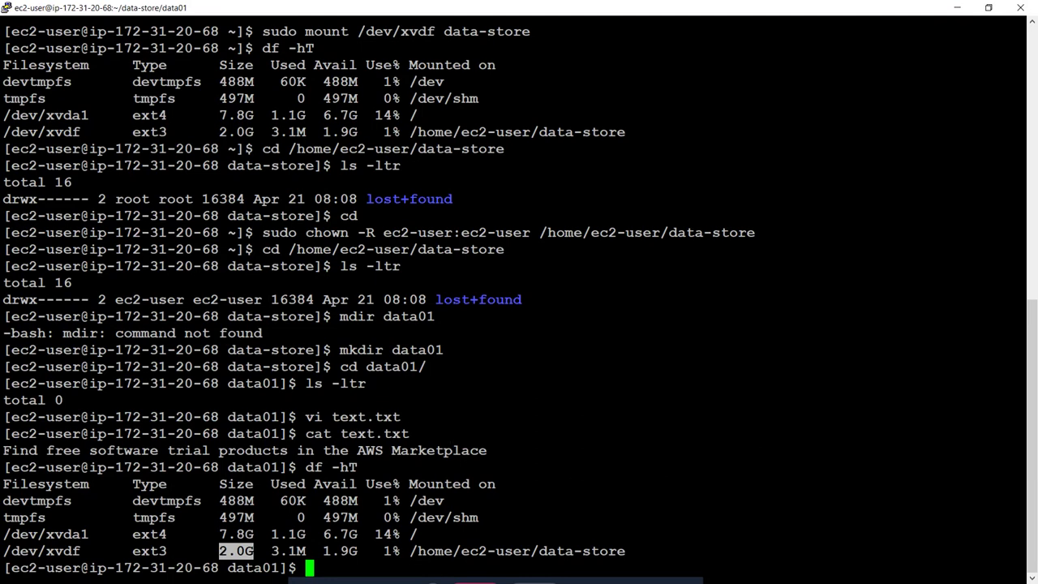
text(sudo e2fsck )
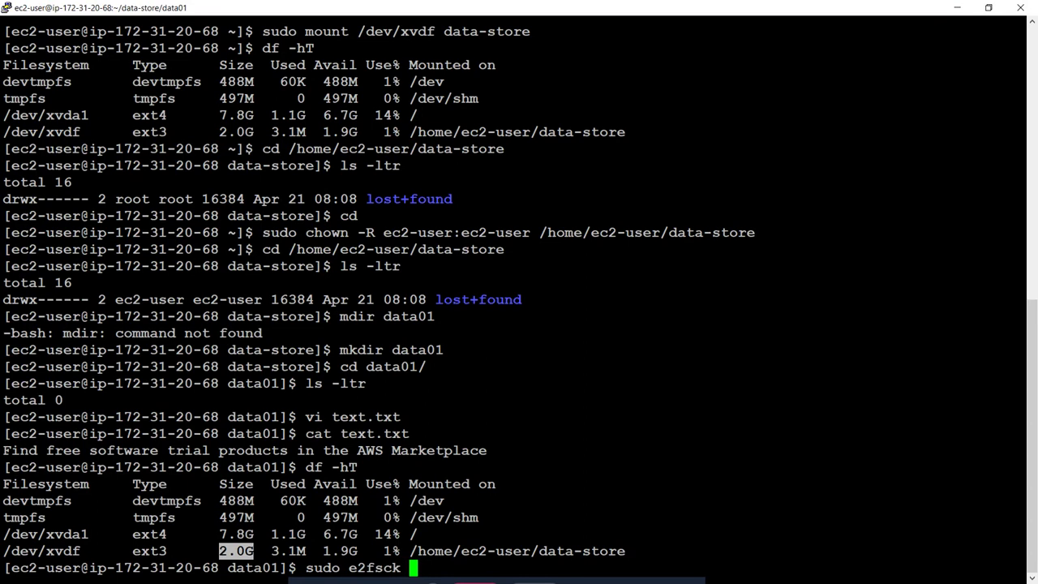
text(-f)
double_click(64, 549)
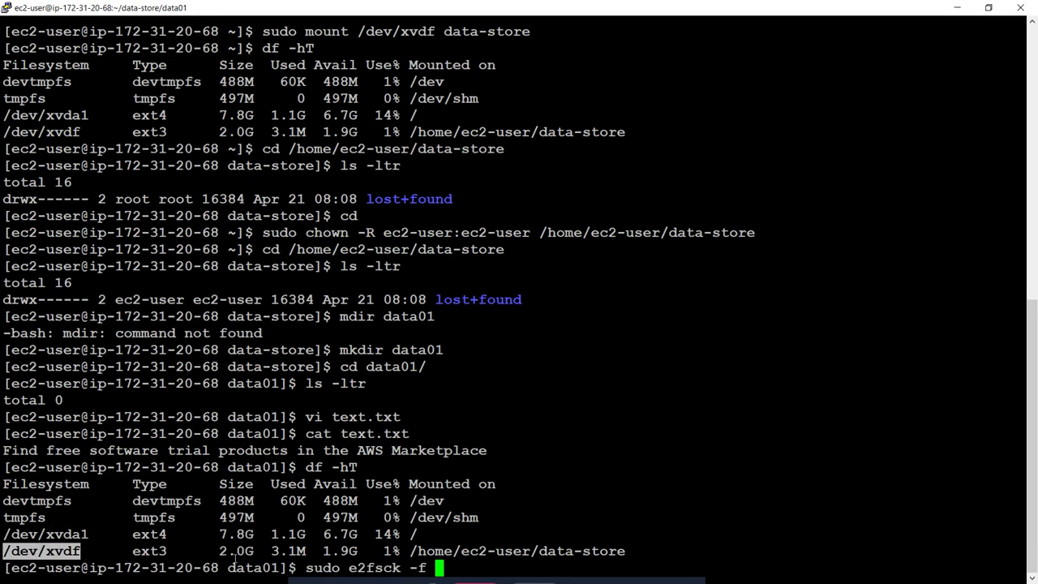
right_click(760, 424)
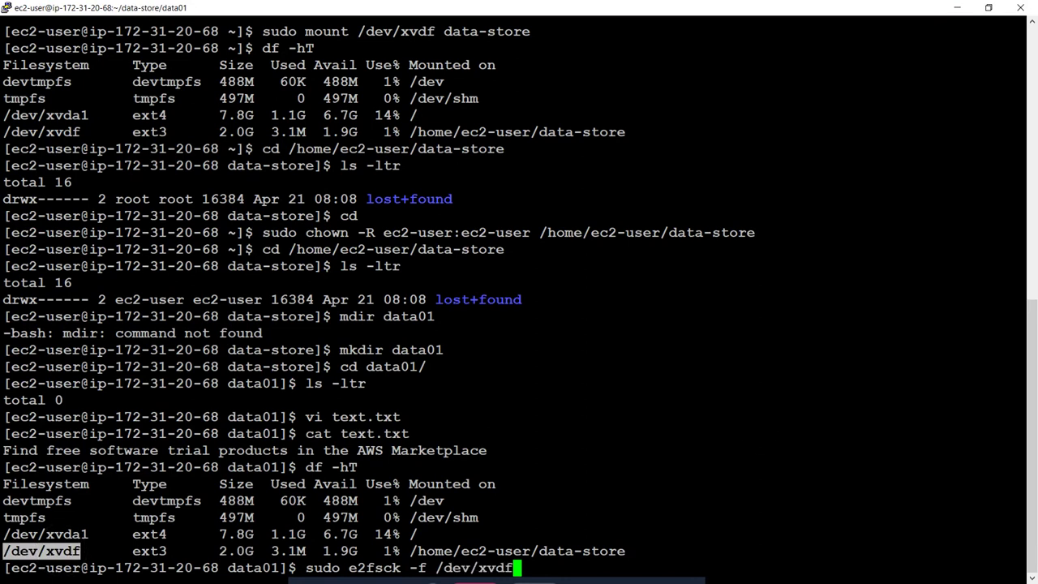
key(Return)
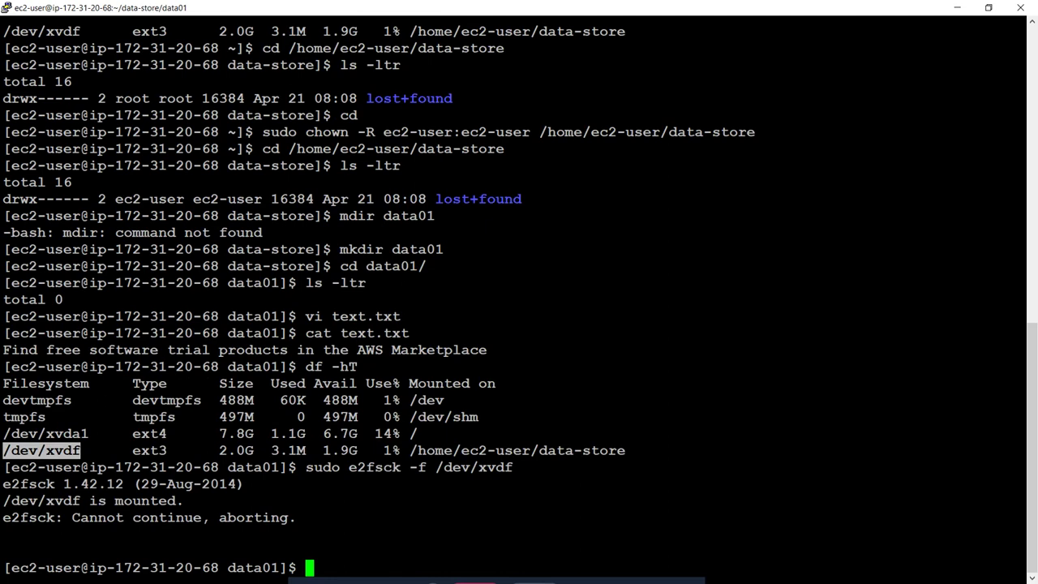
Step: Return to the home directory and unmount the volume with sudo umount /home/ec2-user/data-store
text(cd)
key(Return)
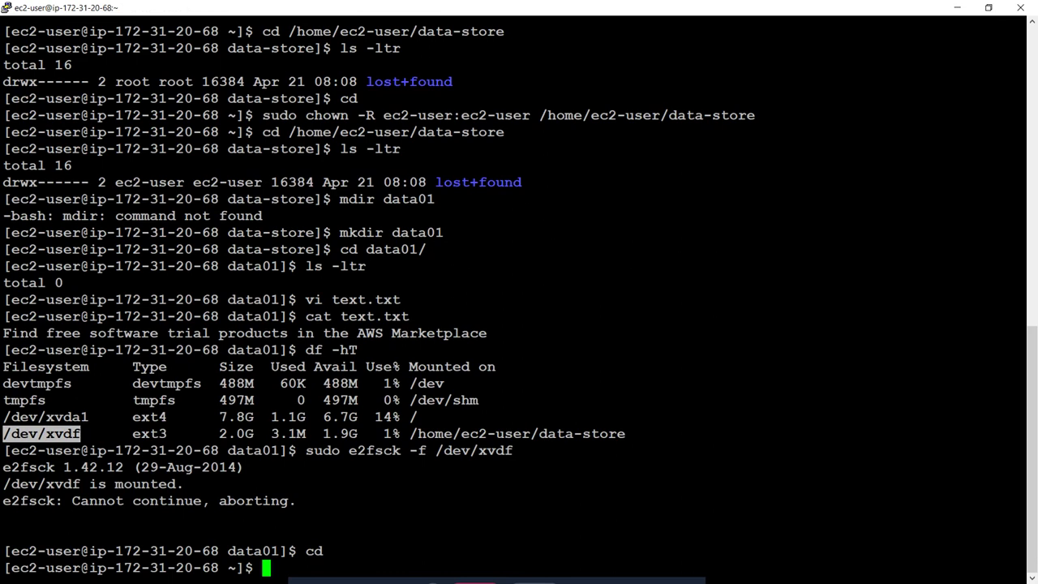
text(sudo umount)
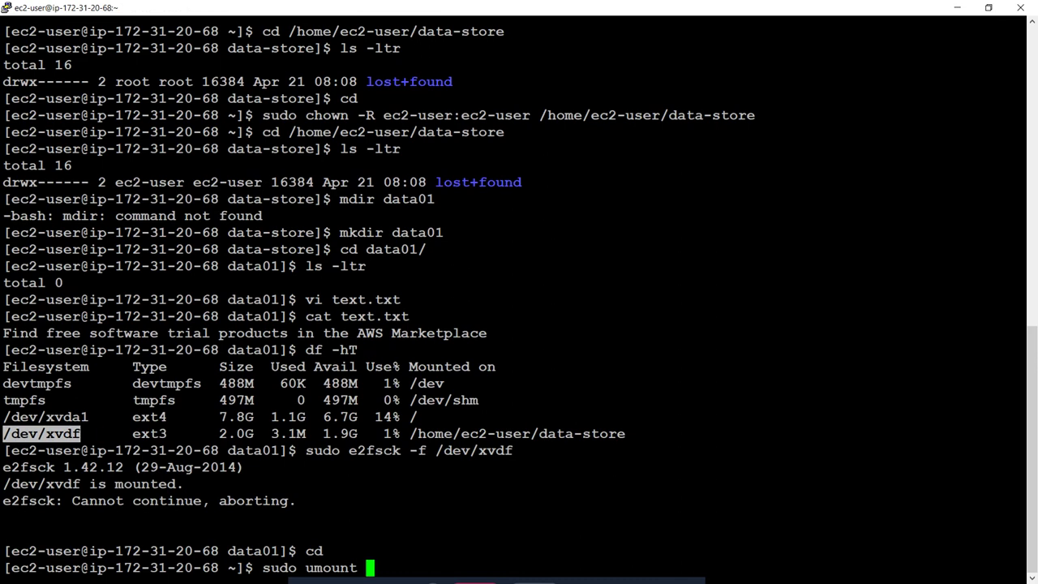
double_click(600, 434)
right_click(743, 403)
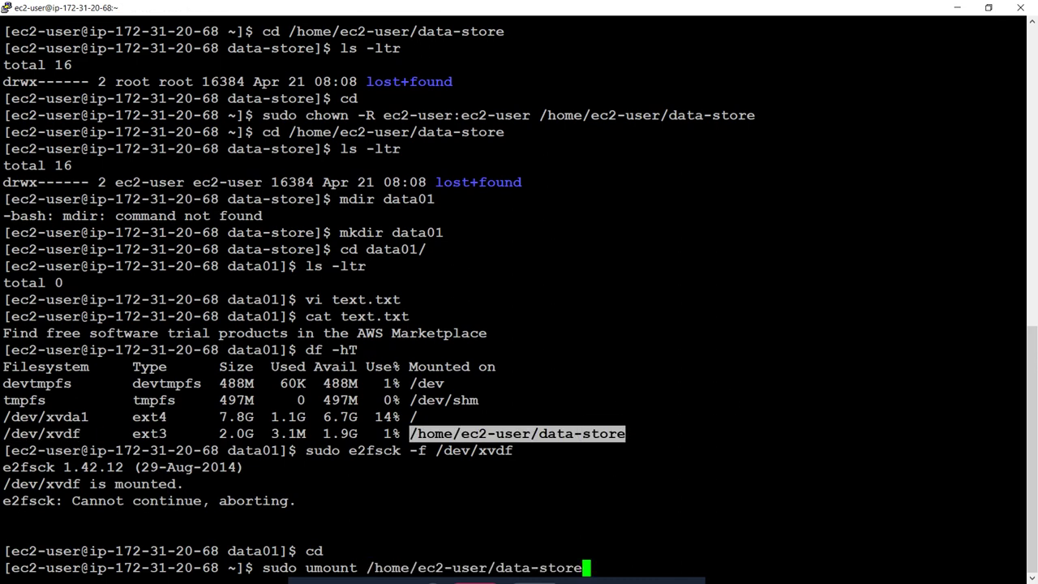
key(Return)
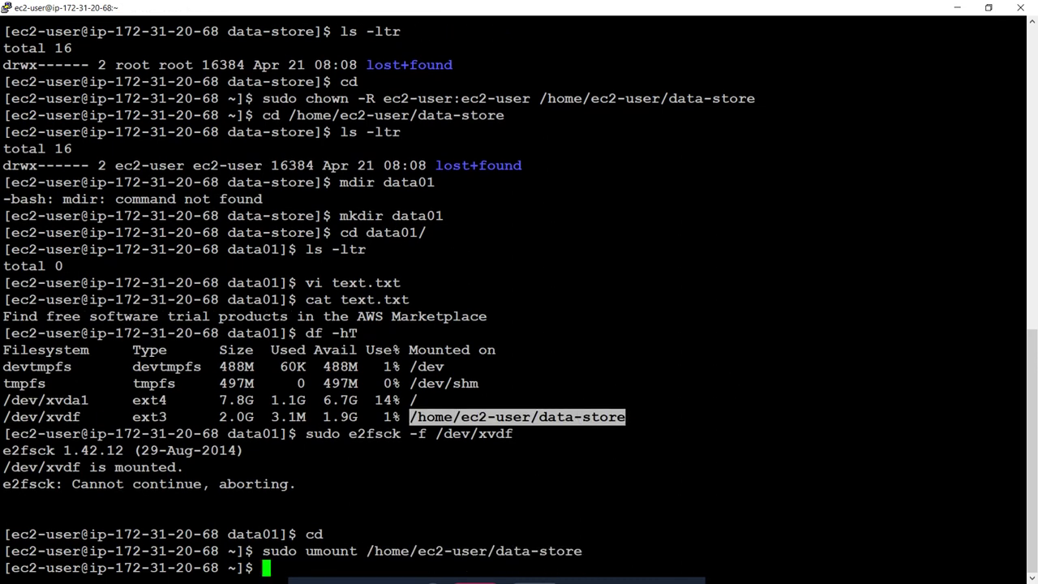
Step: Run the forced file system check on the unmounted volume with sudo e2fsck -f /dev/xvdf
text(cd)
key(Up)
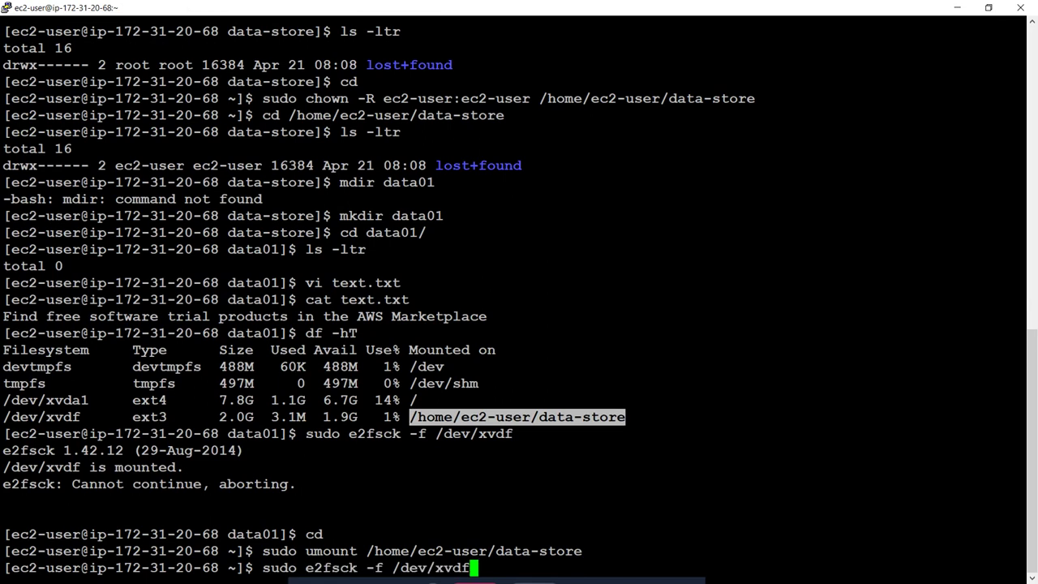
key(Return)
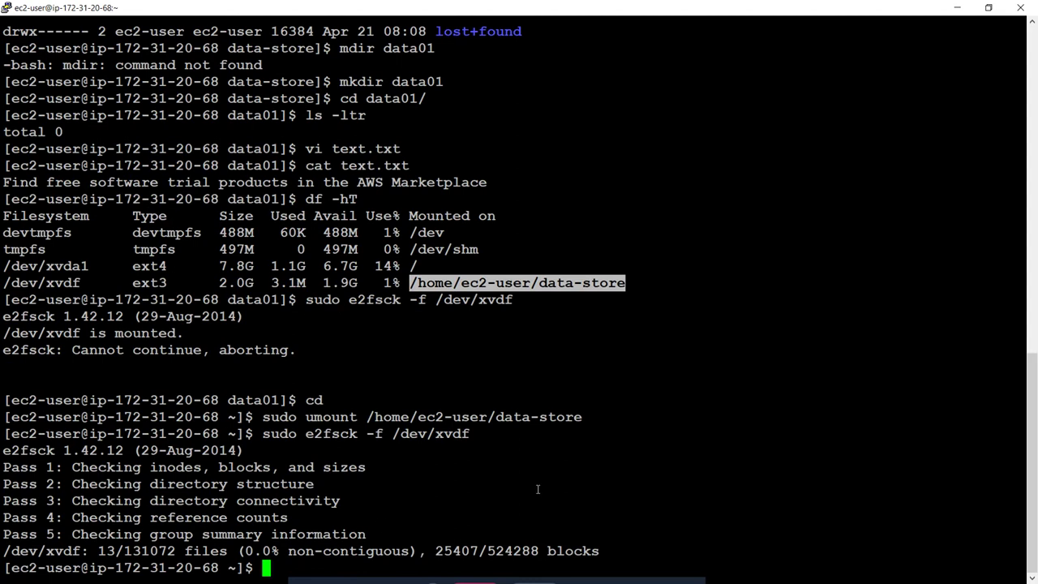
click(667, 461)
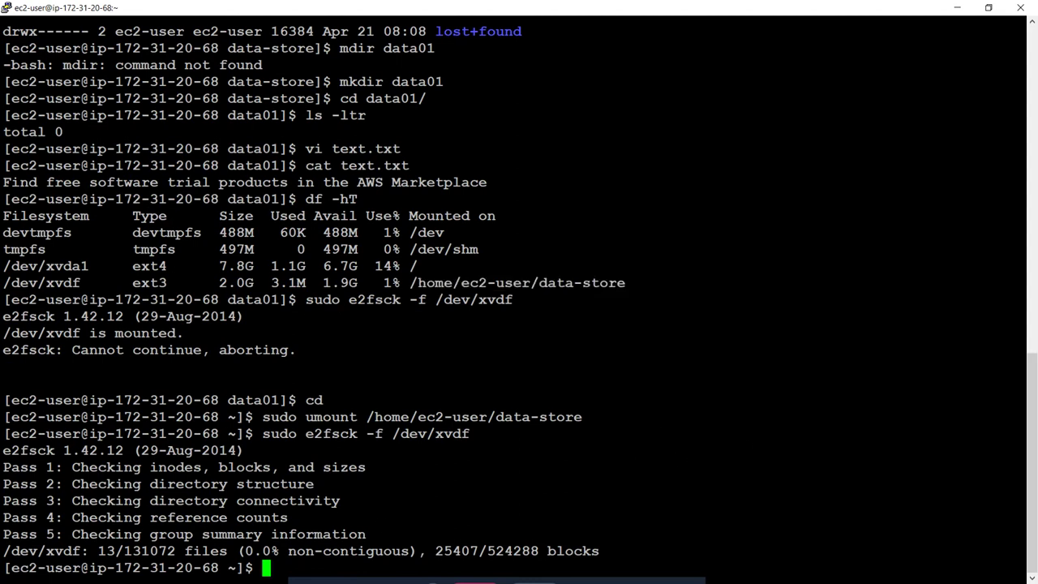
Step: Start entering the superuser command for resizing the file system, beginning with "sudo re"
text(sudo re)
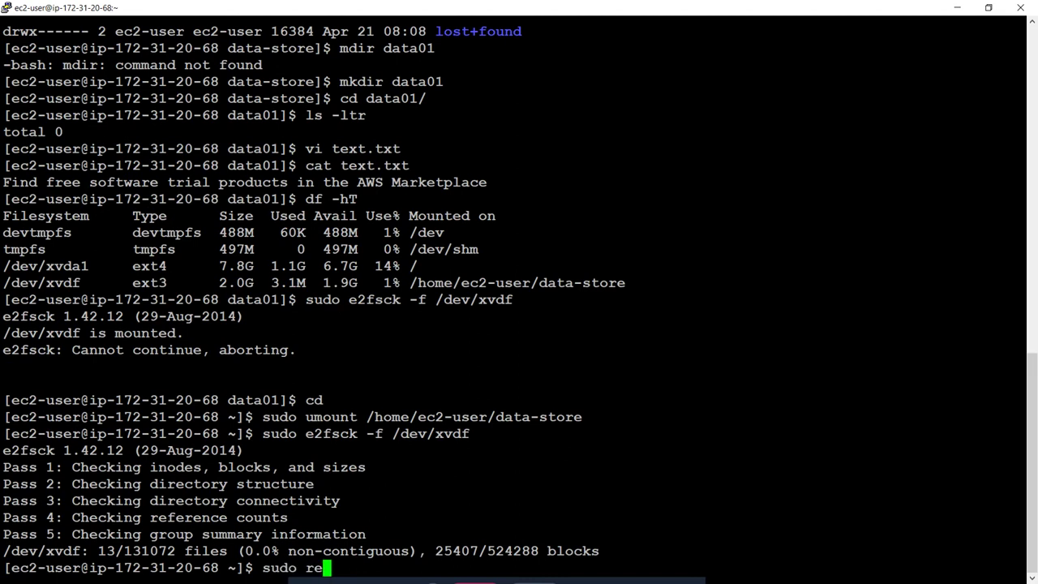